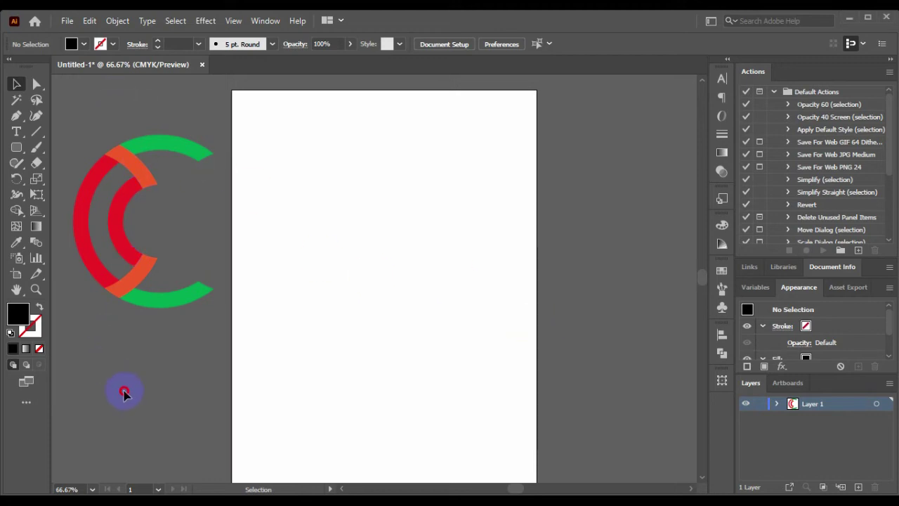
# - Draw a black circle on the artboard with the Ellipse tool
pyautogui.moveTo(76, 114)
pyautogui.mouseDown()
pyautogui.moveTo(162, 361)
pyautogui.moveTo(195, 418)
pyautogui.mouseUp()
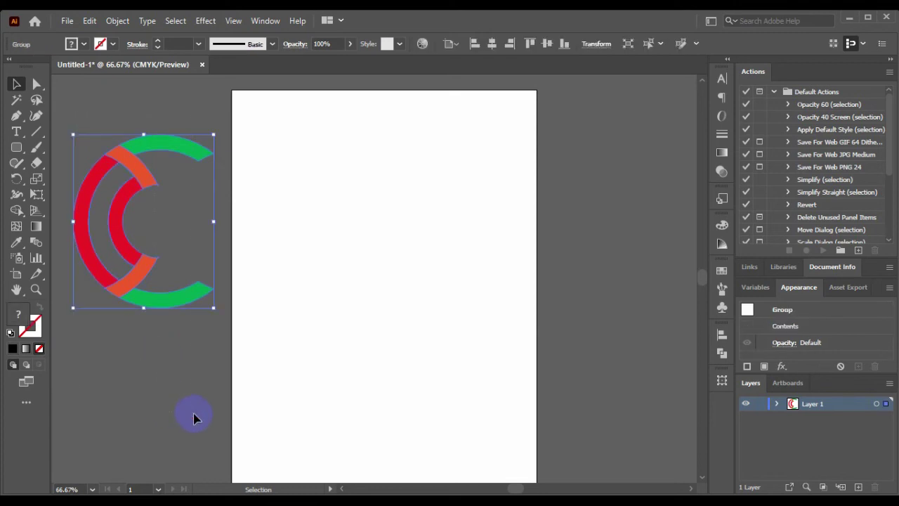
pyautogui.click(194, 417)
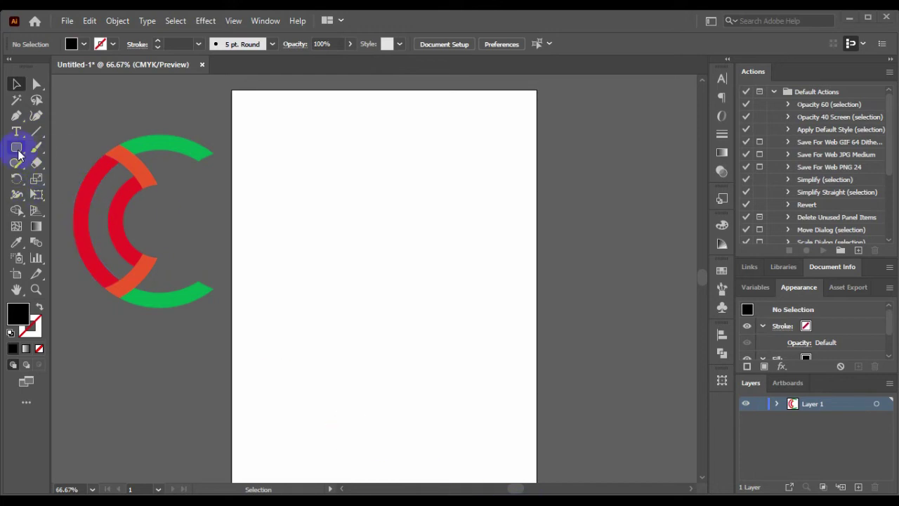
pyautogui.moveTo(19, 155); pyautogui.dragTo(77, 180)
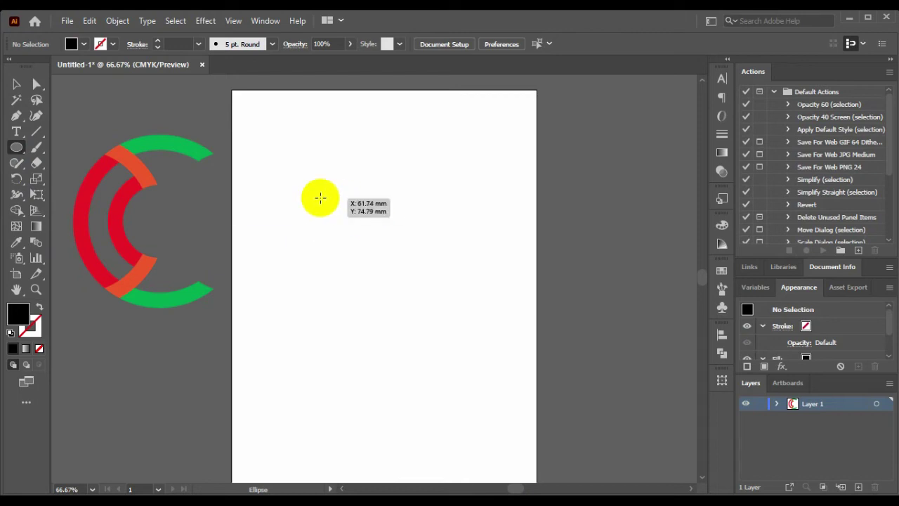
pyautogui.moveTo(320, 198); pyautogui.dragTo(448, 394)
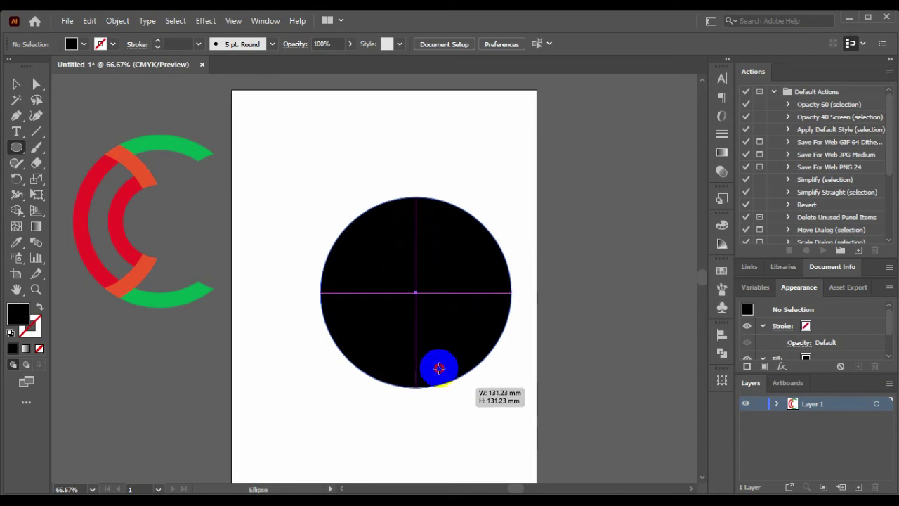
pyautogui.moveTo(449, 393); pyautogui.dragTo(434, 352)
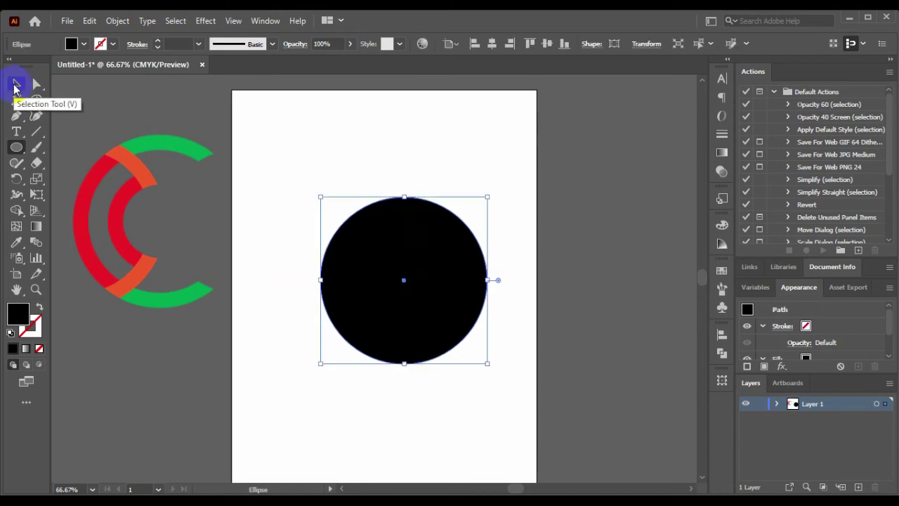
# - Centre the black circle horizontally and vertically on the artboard
pyautogui.click(13, 90)
pyautogui.click(430, 261)
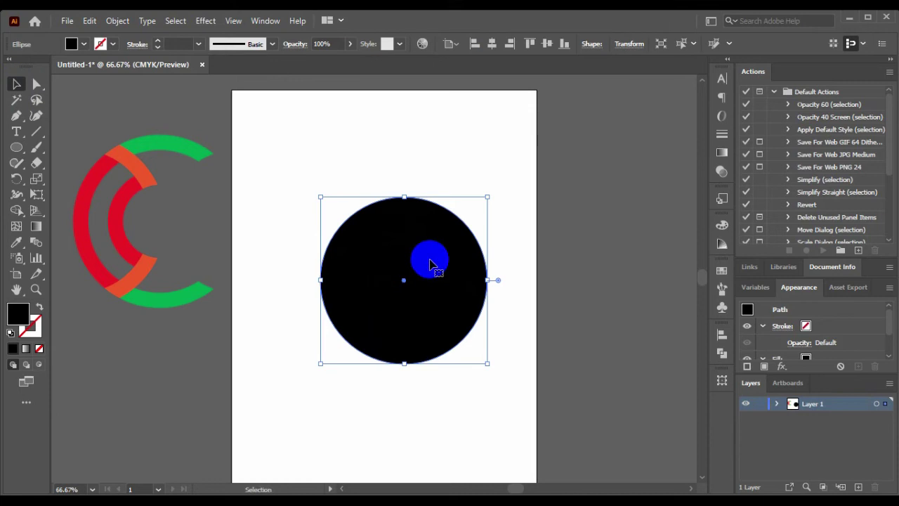
pyautogui.moveTo(430, 262); pyautogui.dragTo(393, 257)
pyautogui.click(494, 46)
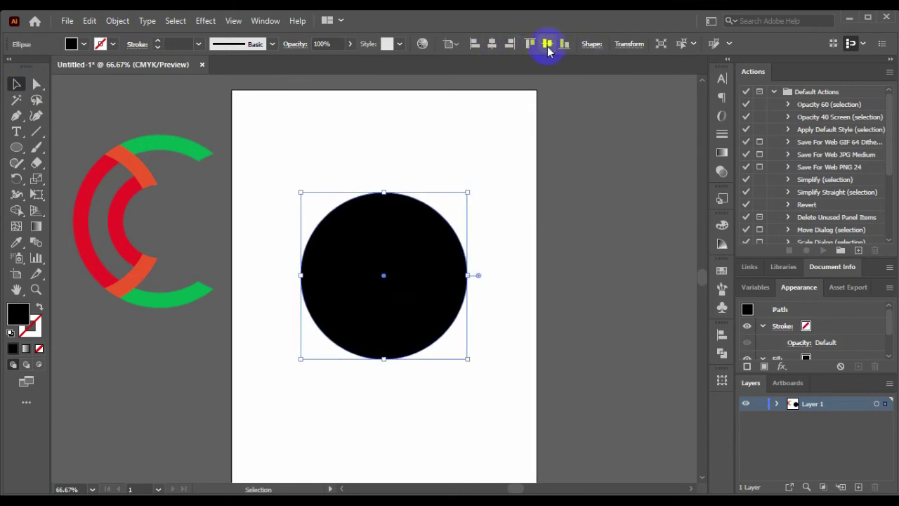
pyautogui.click(547, 44)
pyautogui.scroll(-2, 480, 246)
# - Give the circle a fill of None and a 29 pt black stroke
pyautogui.click(436, 260)
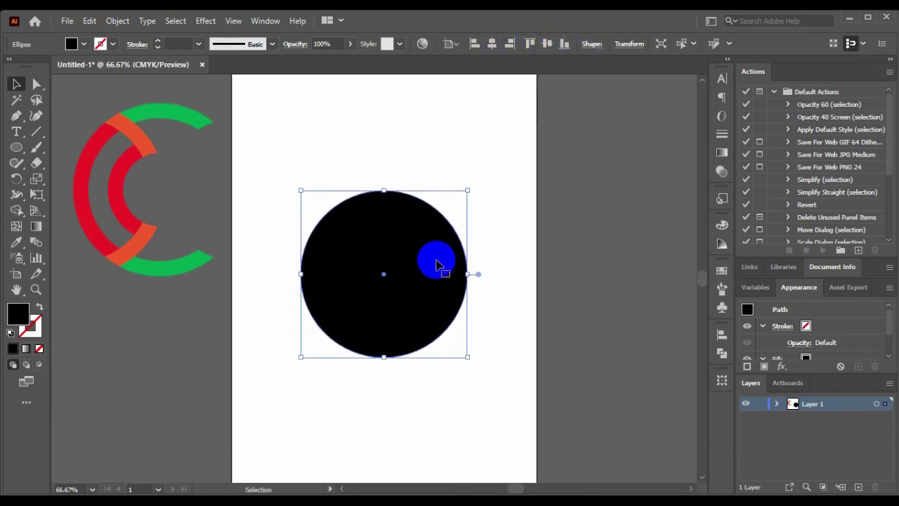
pyautogui.click(83, 44)
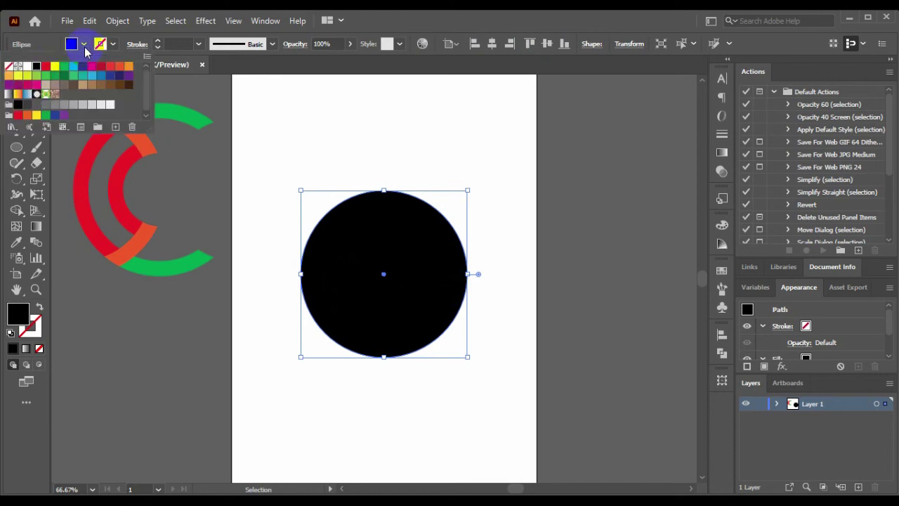
pyautogui.click(9, 67)
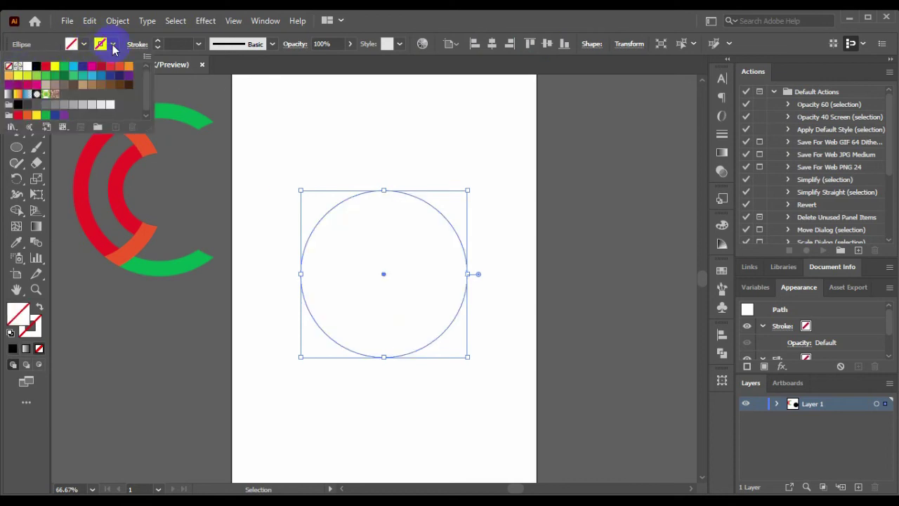
pyautogui.click(189, 44)
pyautogui.click(189, 44)
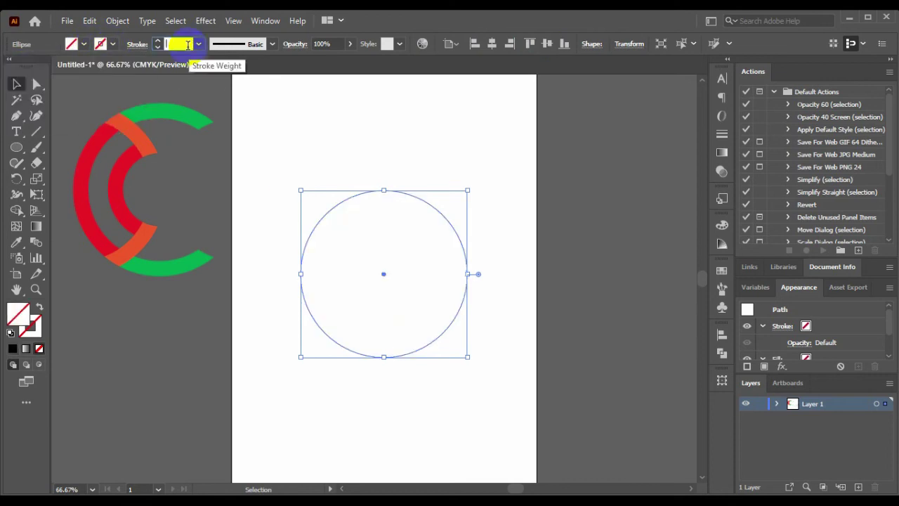
pyautogui.write('29')
pyautogui.press('Return')
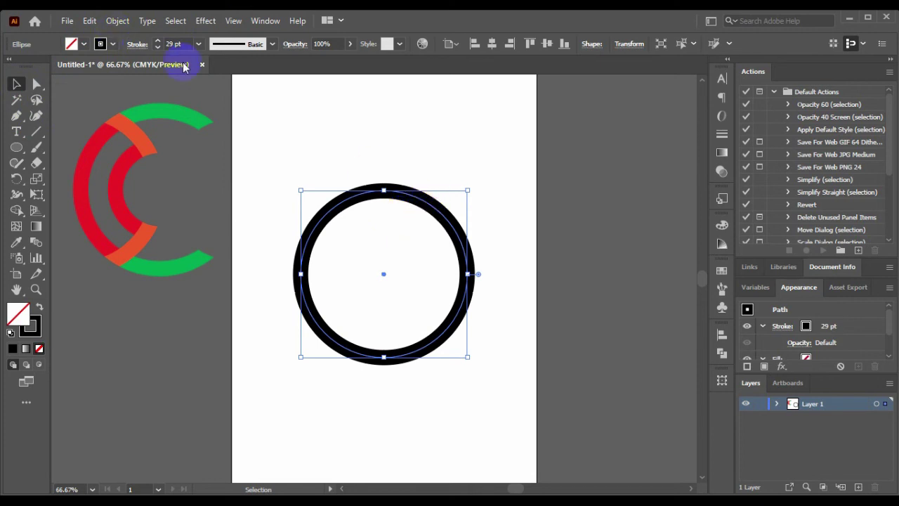
pyautogui.click(91, 22)
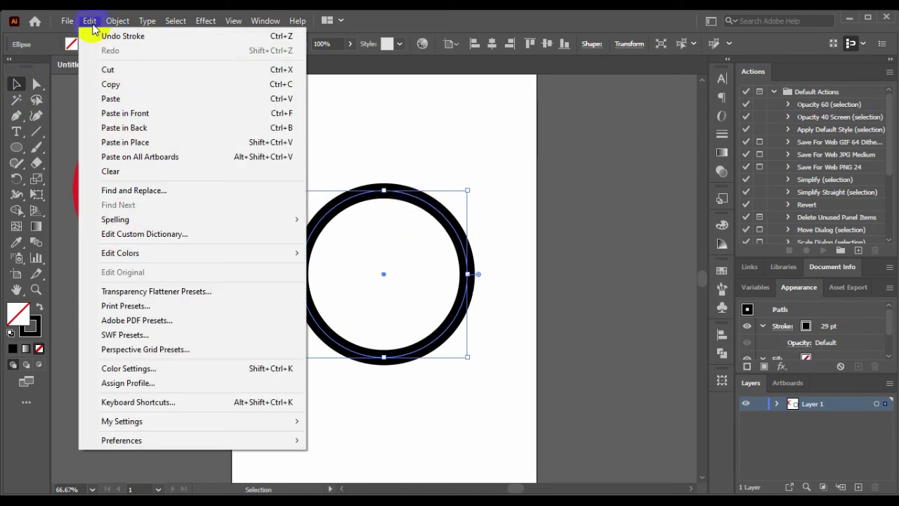
# - Copy the ring, paste it in front, and shrink the copy to a smaller size
pyautogui.click(135, 84)
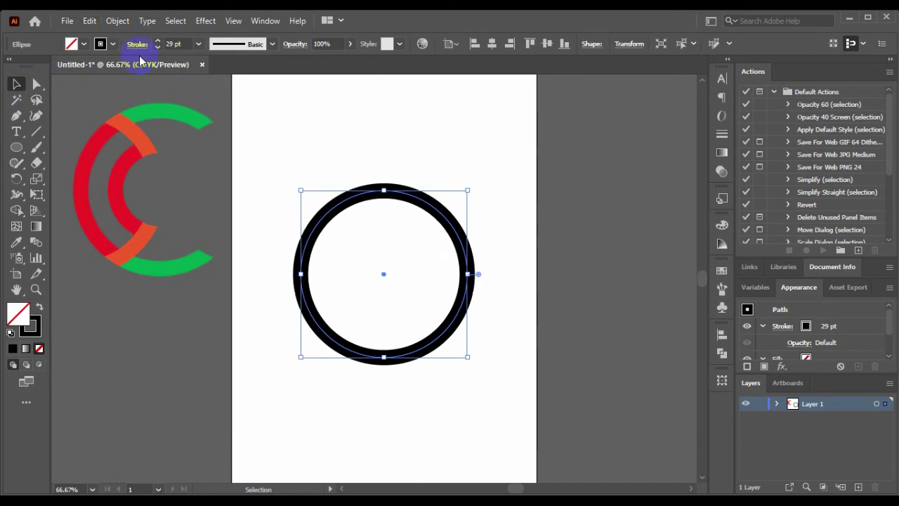
pyautogui.click(90, 22)
pyautogui.click(140, 113)
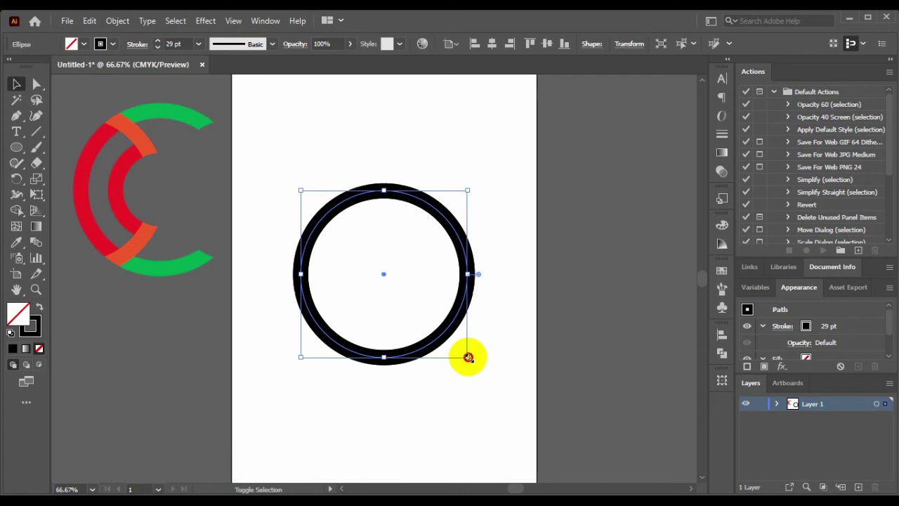
pyautogui.moveTo(468, 356)
pyautogui.mouseDown()
pyautogui.moveTo(406, 307)
pyautogui.moveTo(423, 310)
pyautogui.mouseUp()
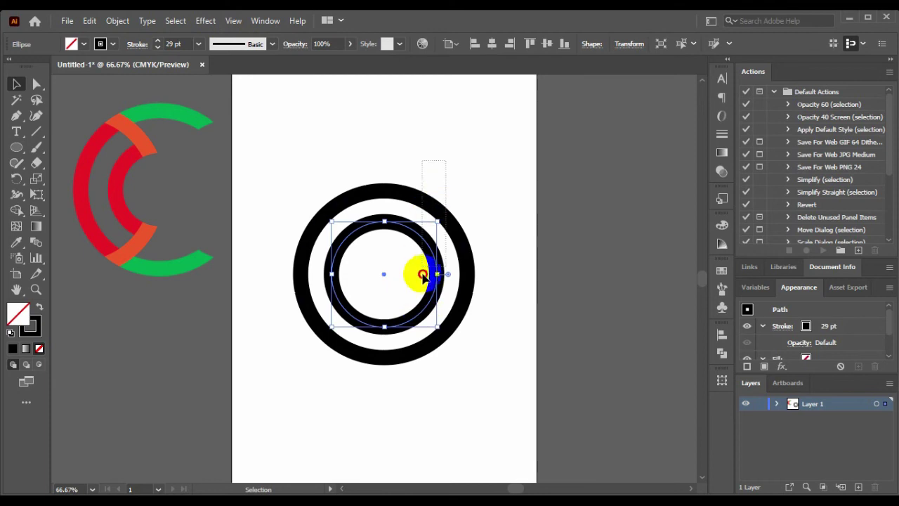
# - Align both rings on their vertical and horizontal centres, then deselect
pyautogui.keyDown('shift'); pyautogui.click(454, 239); pyautogui.keyUp('shift')
pyautogui.click(547, 44)
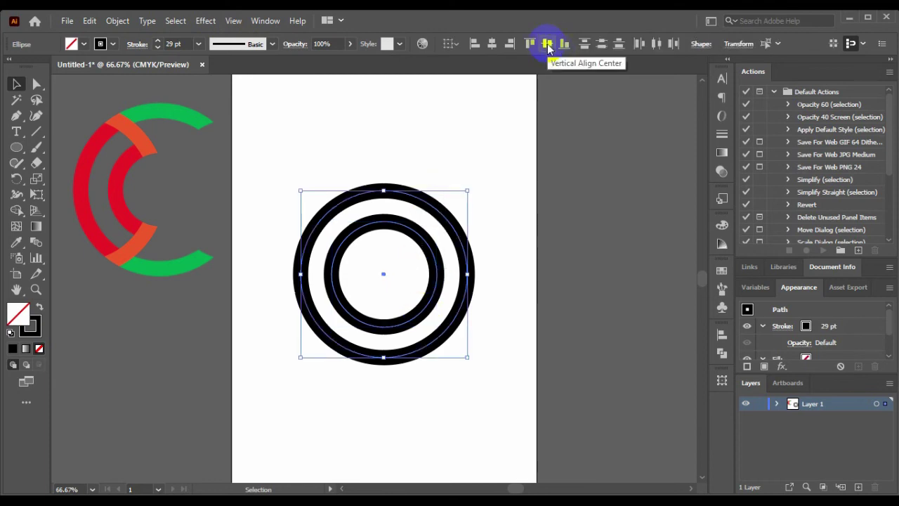
pyautogui.click(492, 45)
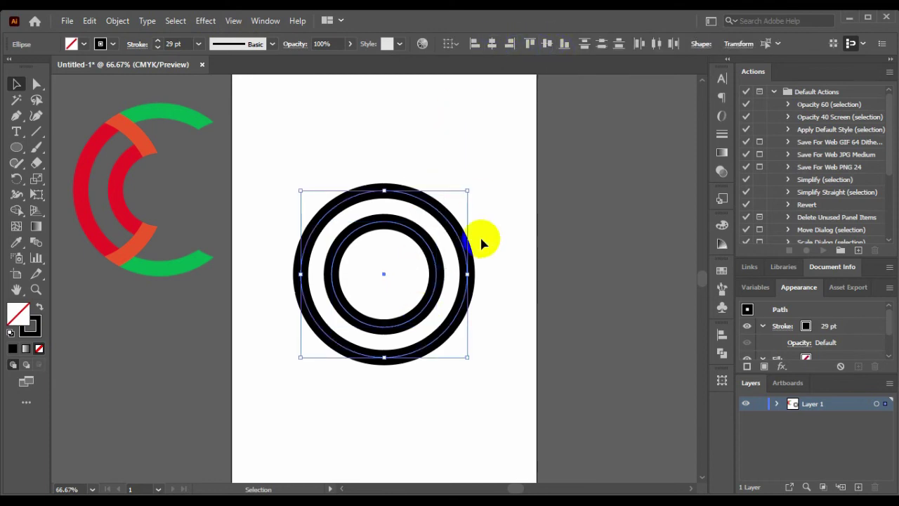
pyautogui.click(488, 210)
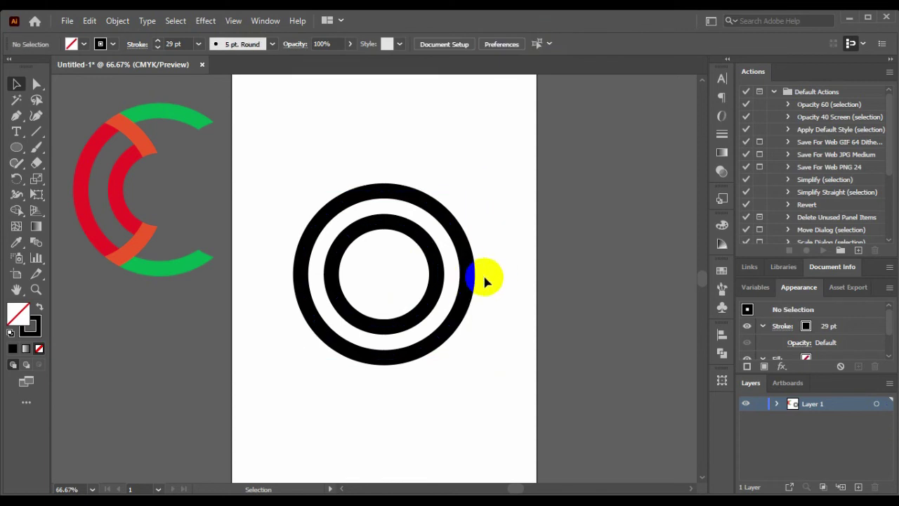
pyautogui.moveTo(491, 260); pyautogui.dragTo(469, 275)
pyautogui.click(395, 179)
# - Copy the outer ring and paste the copy in front of it
pyautogui.click(89, 21)
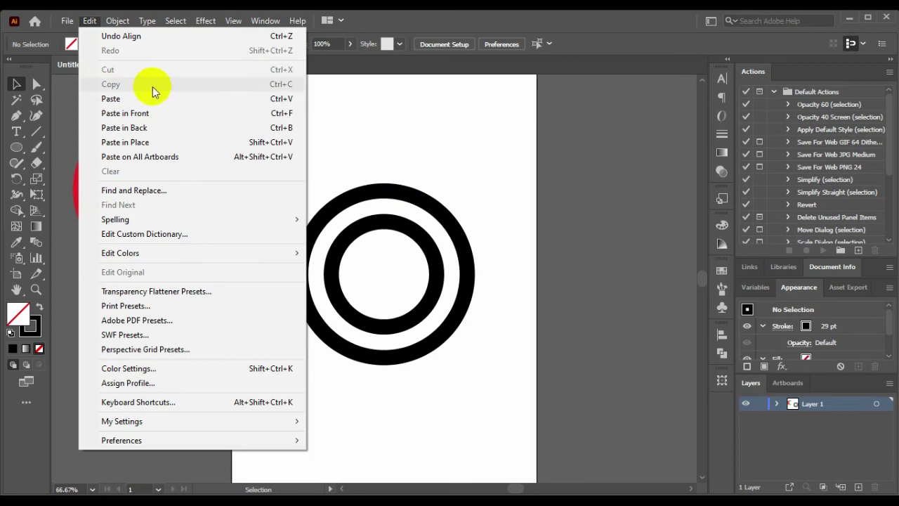
pyautogui.click(438, 148)
pyautogui.click(457, 237)
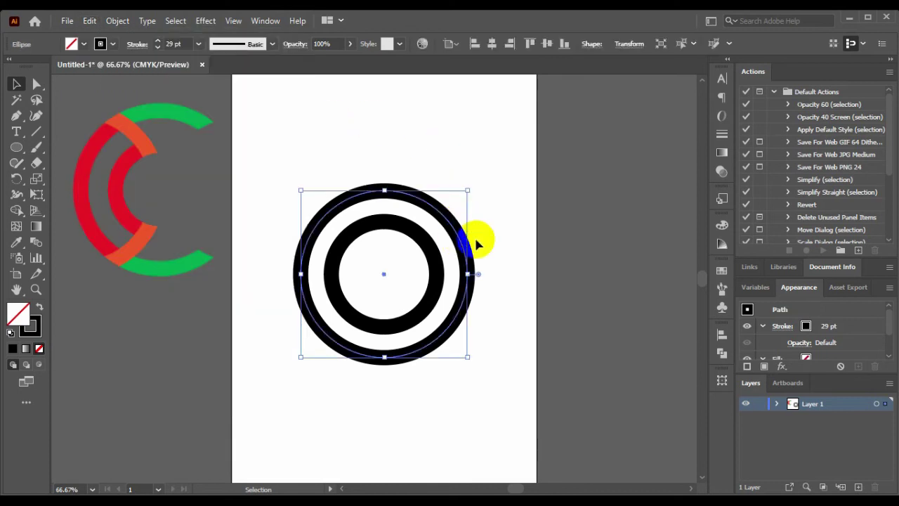
pyautogui.click(89, 21)
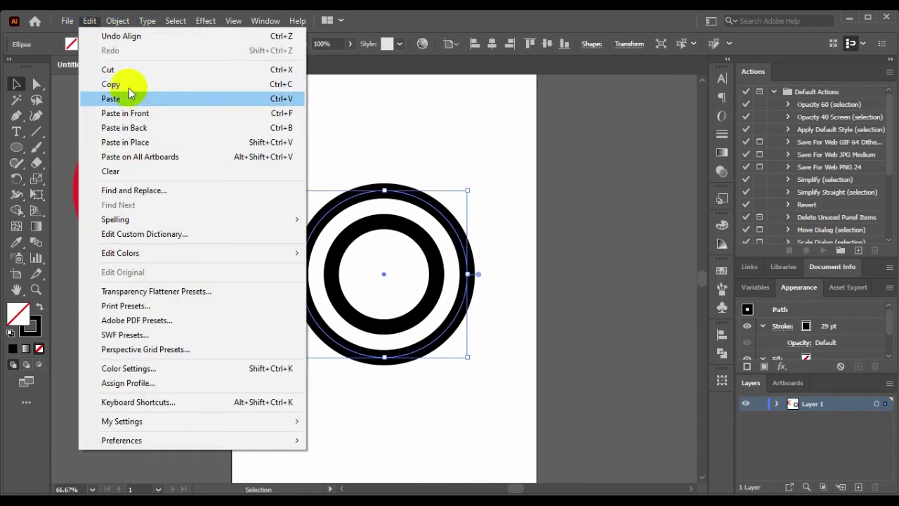
pyautogui.click(128, 86)
pyautogui.click(89, 21)
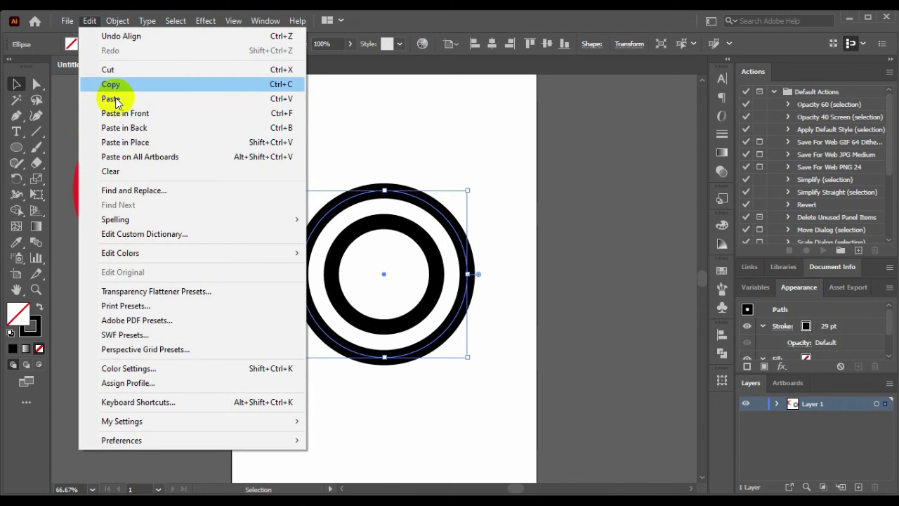
pyautogui.click(150, 116)
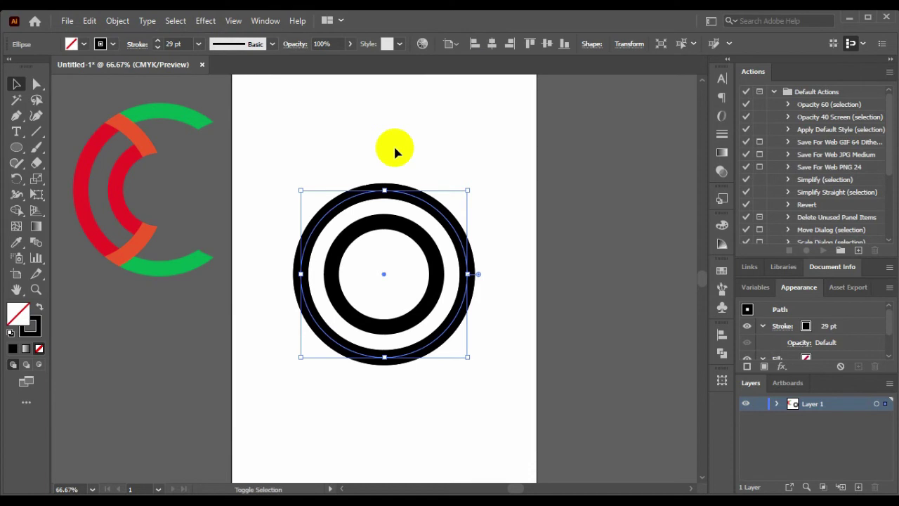
# - Nudge the pasted ring right with Shift+Right Arrow so it overlaps the target
pyautogui.hotkey('shift', 'Right')
pyautogui.hotkey('shift', 'Right')
pyautogui.hotkey('shift', 'Right')
pyautogui.hotkey('shift', 'Right')
pyautogui.hotkey('shift', 'Right')
pyautogui.hotkey('shift', 'Right')
pyautogui.hotkey('shift', 'Right')
pyautogui.hotkey('shift', 'Right')
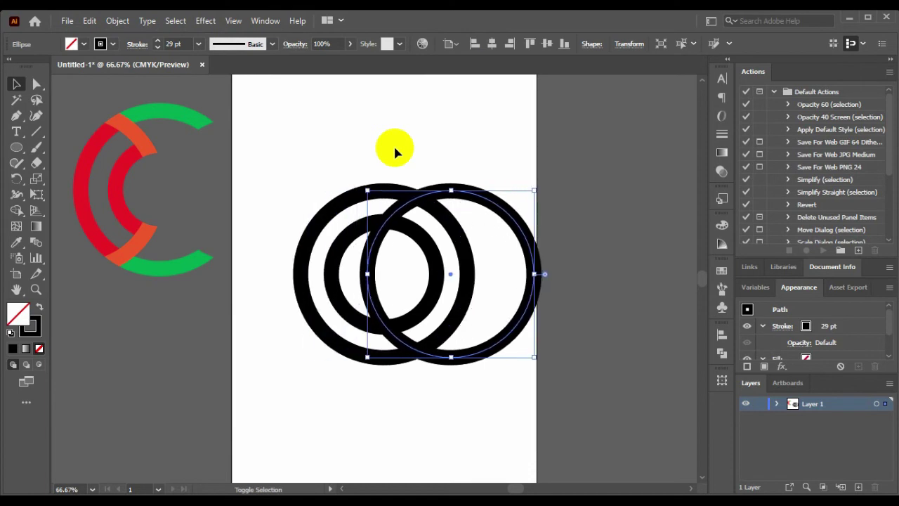
pyautogui.hotkey('shift', 'Right')
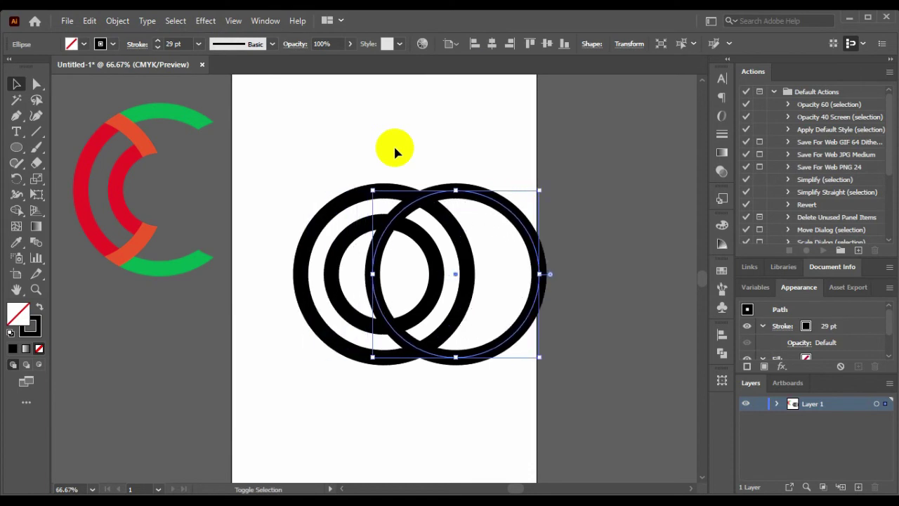
pyautogui.hotkey('shift', 'Right')
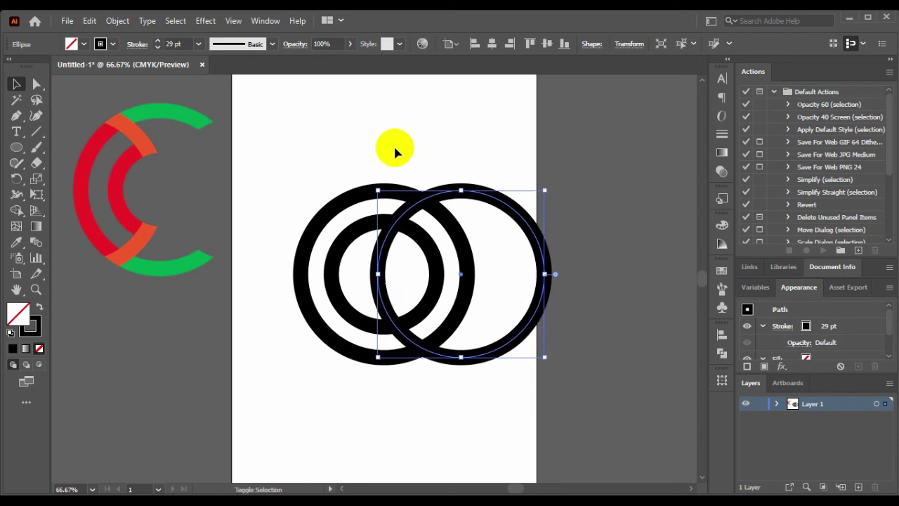
pyautogui.hotkey('shift', 'Right')
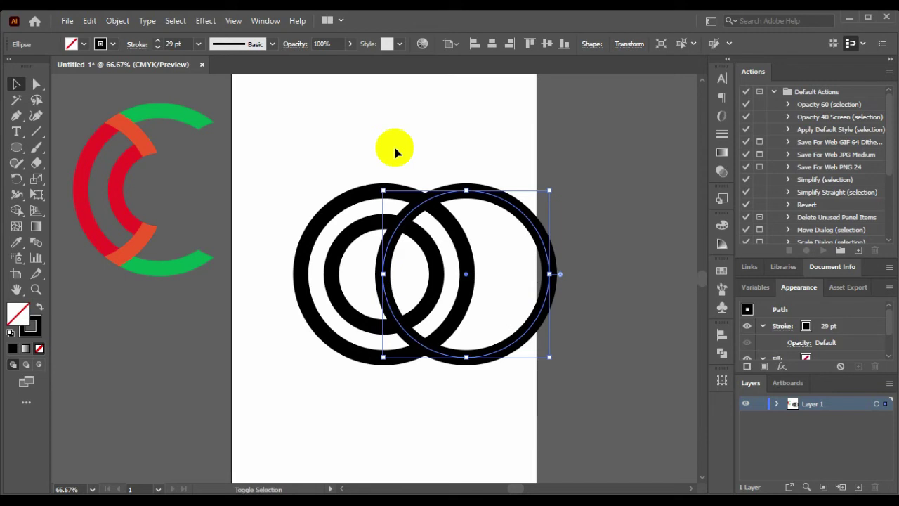
pyautogui.hotkey('shift', 'Right')
pyautogui.hotkey('shift', 'Right')
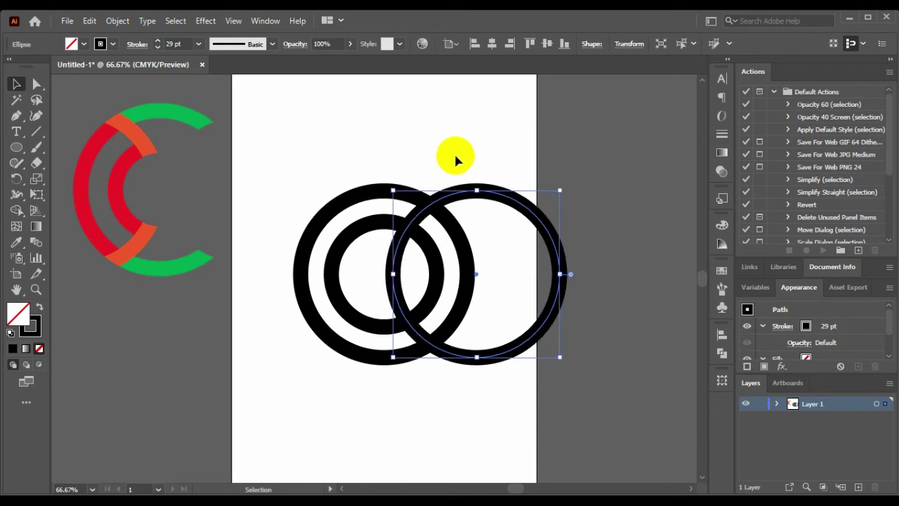
# - Copy the outer ring and paste another copy
pyautogui.click(437, 255)
pyautogui.click(503, 204)
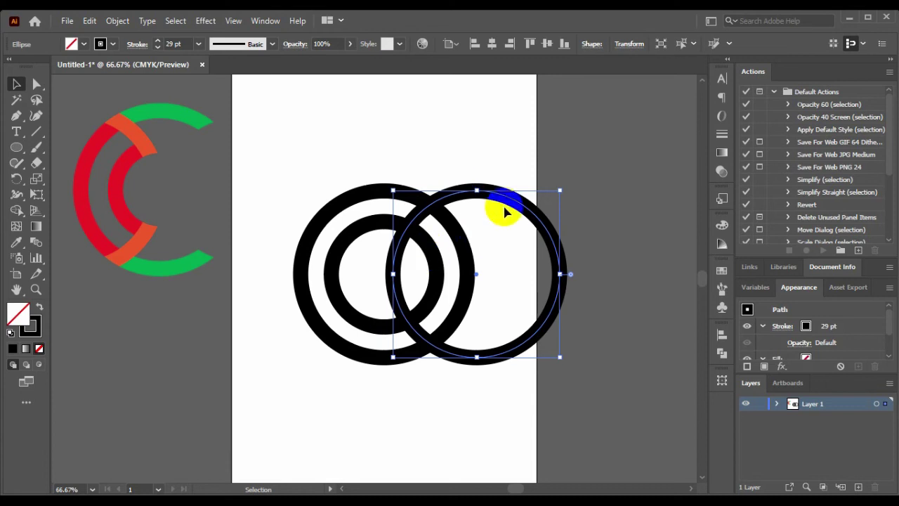
pyautogui.click(422, 224)
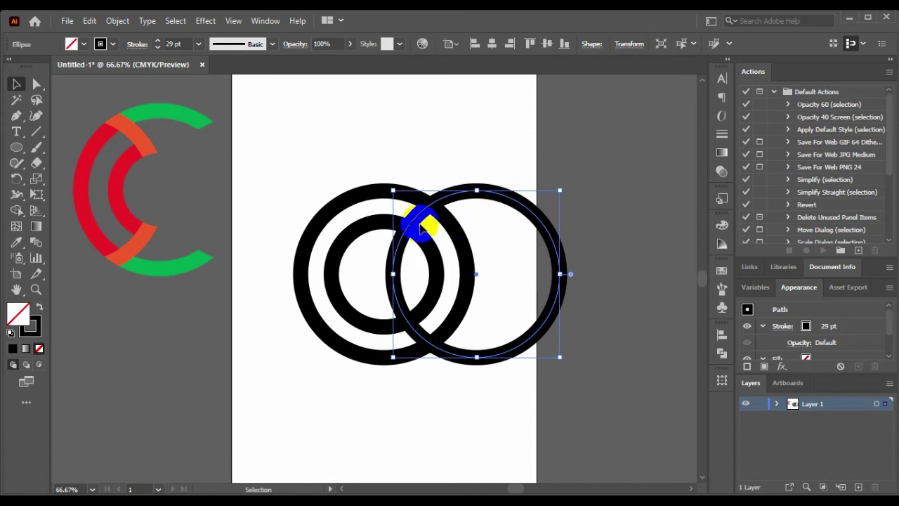
pyautogui.click(89, 22)
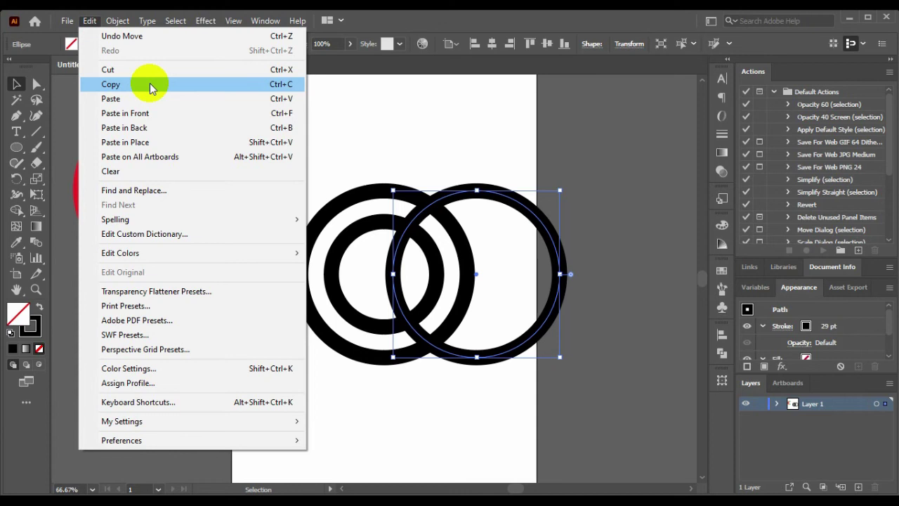
pyautogui.click(150, 85)
pyautogui.click(88, 23)
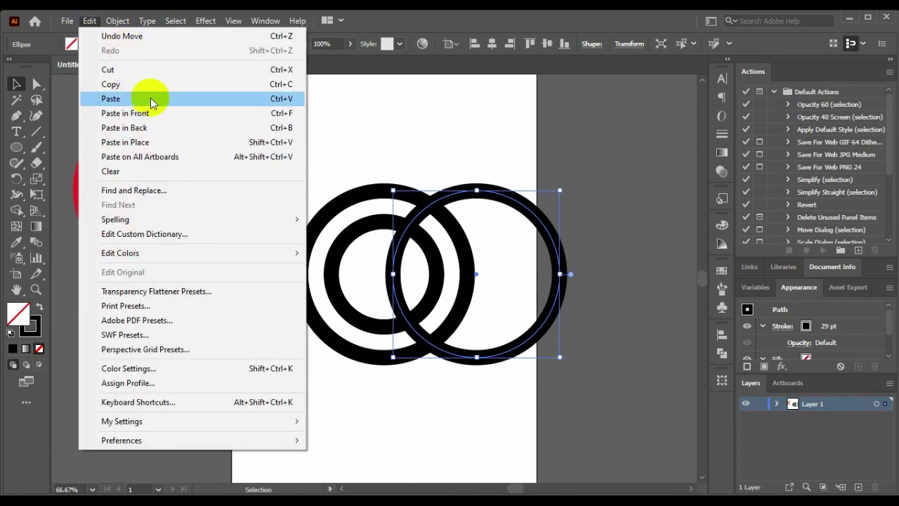
pyautogui.click(149, 96)
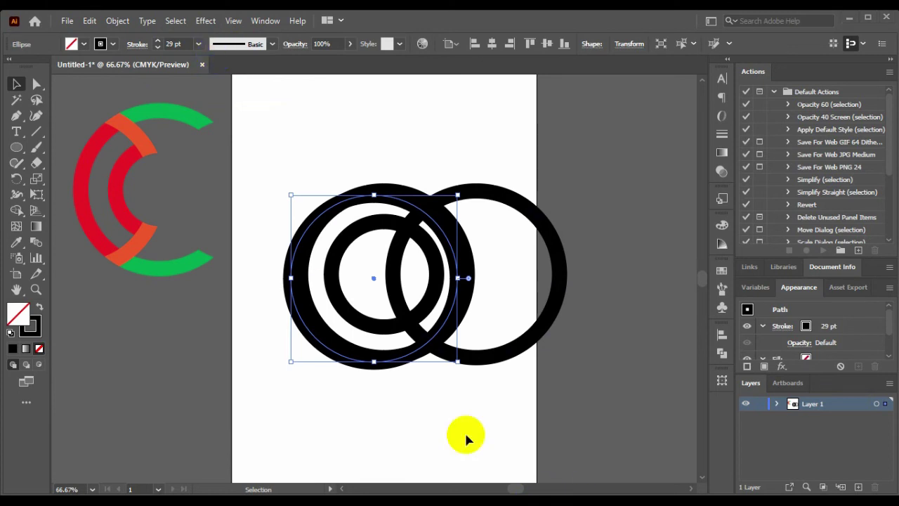
# - Move the pasted ring left to overlap the target's left side, then deselect
pyautogui.press('shift')
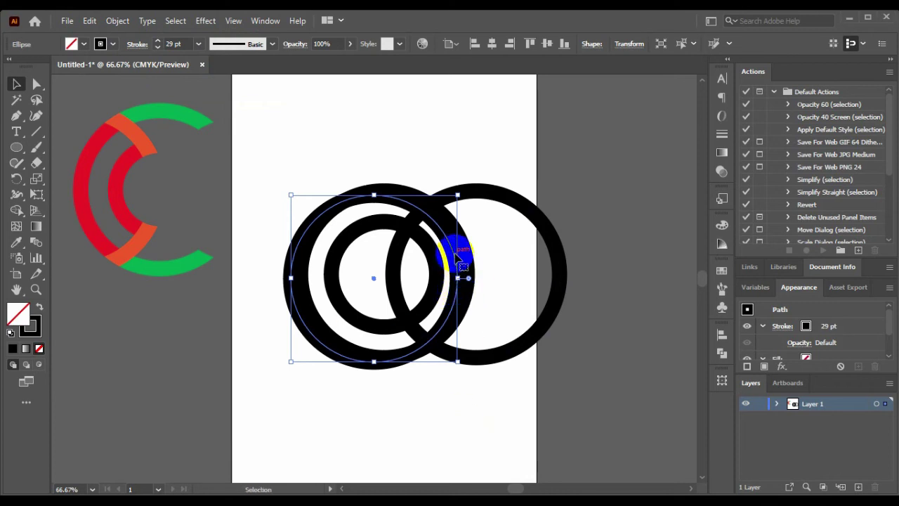
pyautogui.hotkey('shift', 'Left')
pyautogui.hotkey('shift', 'Left')
pyautogui.hotkey('shift', 'Left')
pyautogui.hotkey('shift', 'Left')
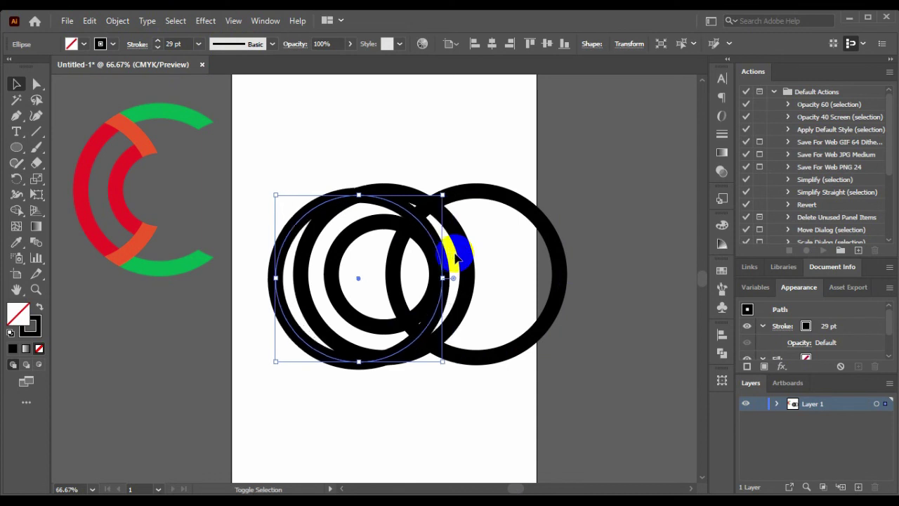
pyautogui.hotkey('shift', 'Left')
pyautogui.hotkey('shift', 'Left')
pyautogui.hotkey('shift', 'Left')
pyautogui.hotkey('shift', 'Left')
pyautogui.hotkey('shift', 'Left')
pyautogui.hotkey('shift', 'Left')
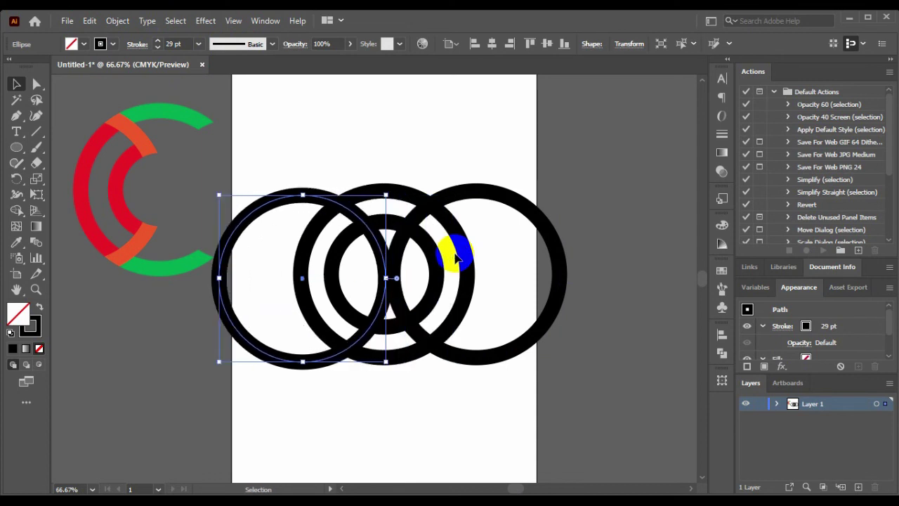
pyautogui.press('Right')
pyautogui.press('Right')
pyautogui.press('Right')
pyautogui.press('Right')
pyautogui.press('Right')
pyautogui.press('Right')
pyautogui.press('Right')
pyautogui.press('Right')
pyautogui.press('Right')
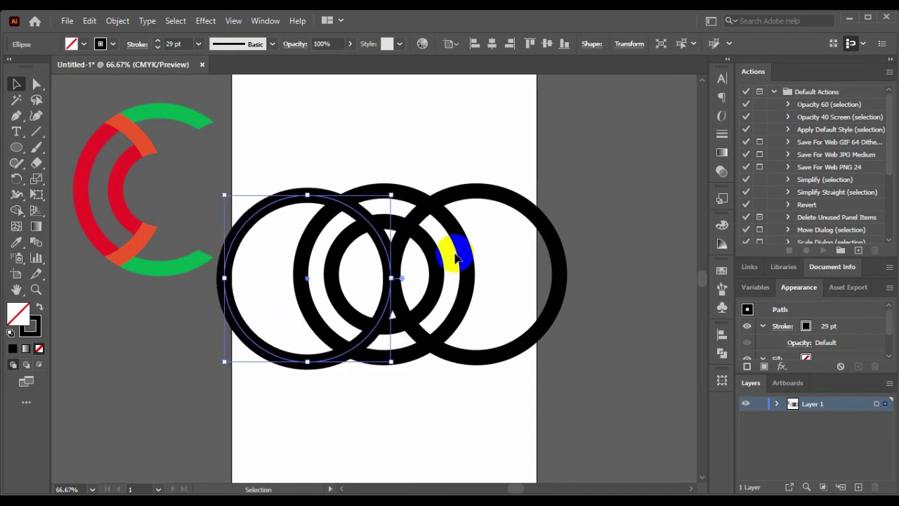
pyautogui.press('Right')
pyautogui.press('Right')
pyautogui.press('Right')
pyautogui.press('Right')
pyautogui.press('Right')
pyautogui.press('Right')
pyautogui.press('Right')
pyautogui.press('Right')
pyautogui.press('Right')
pyautogui.press('Right')
pyautogui.press('Right')
pyautogui.press('Right')
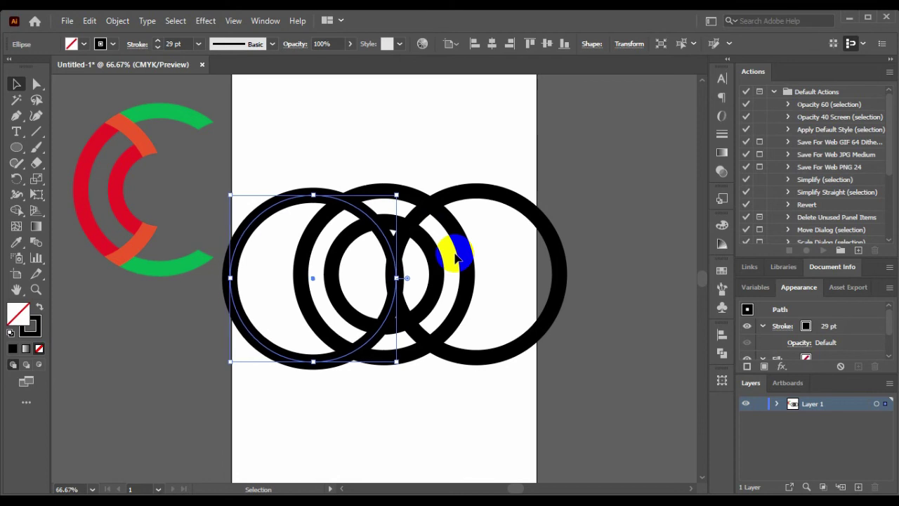
pyautogui.press('Right')
pyautogui.press('Right')
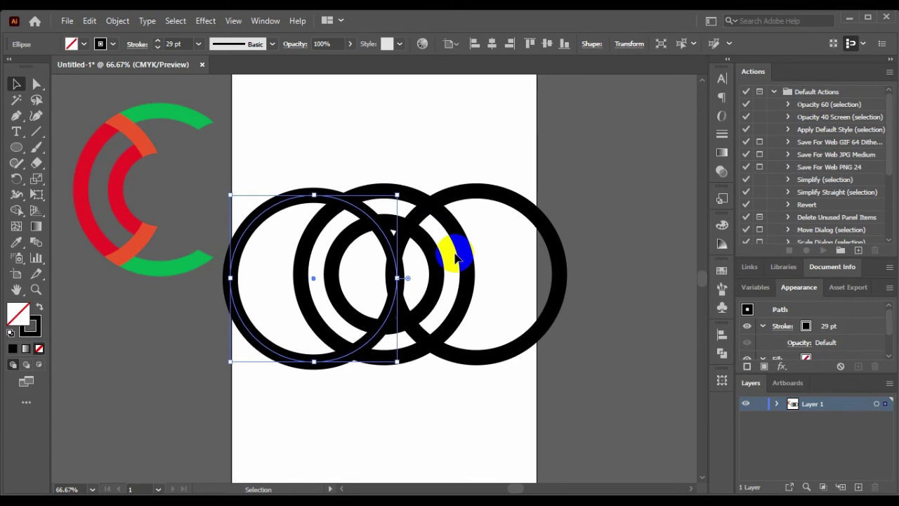
pyautogui.press('Right')
pyautogui.press('Right')
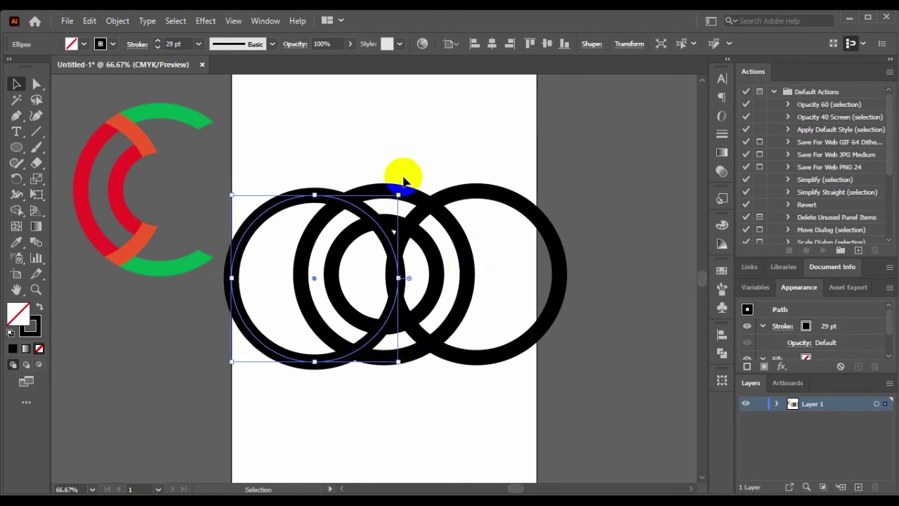
pyautogui.click(380, 151)
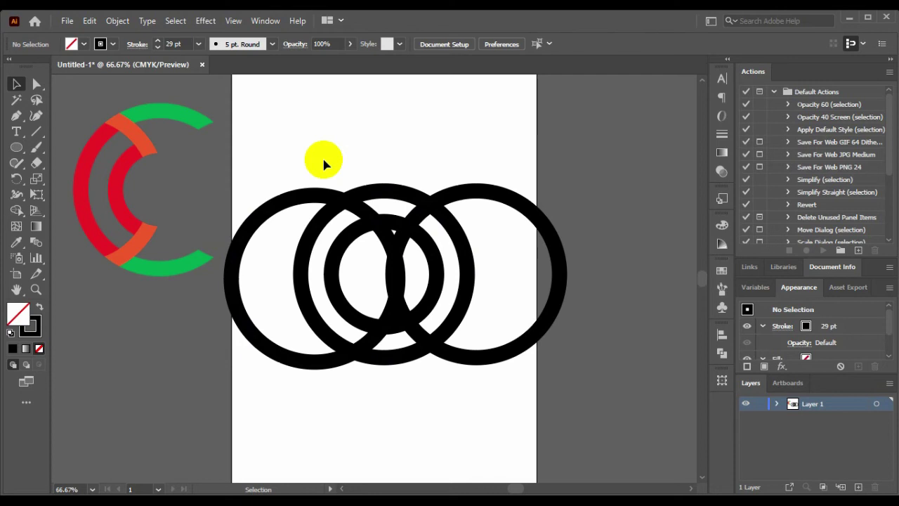
# - Expand all four rings' strokes and fills into solid filled shapes with Object > Expand
pyautogui.moveTo(281, 146); pyautogui.dragTo(472, 386)
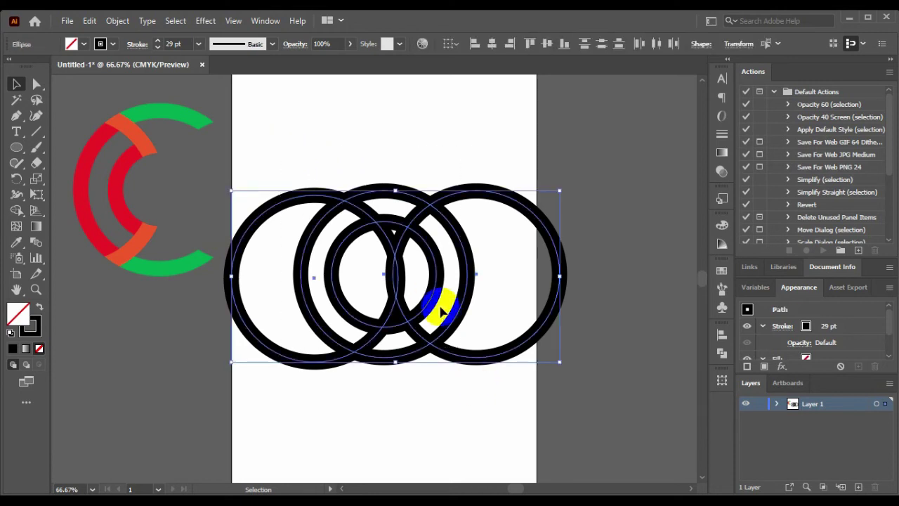
pyautogui.click(121, 22)
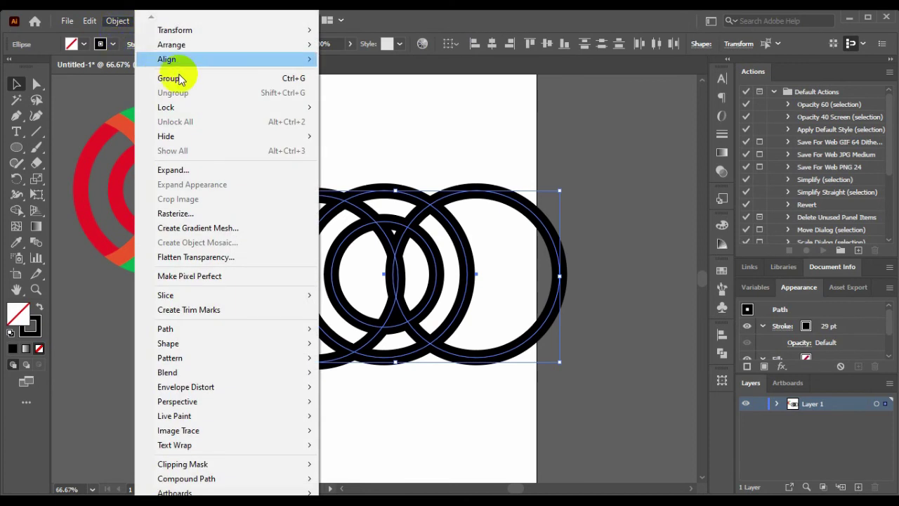
pyautogui.click(189, 177)
pyautogui.click(433, 337)
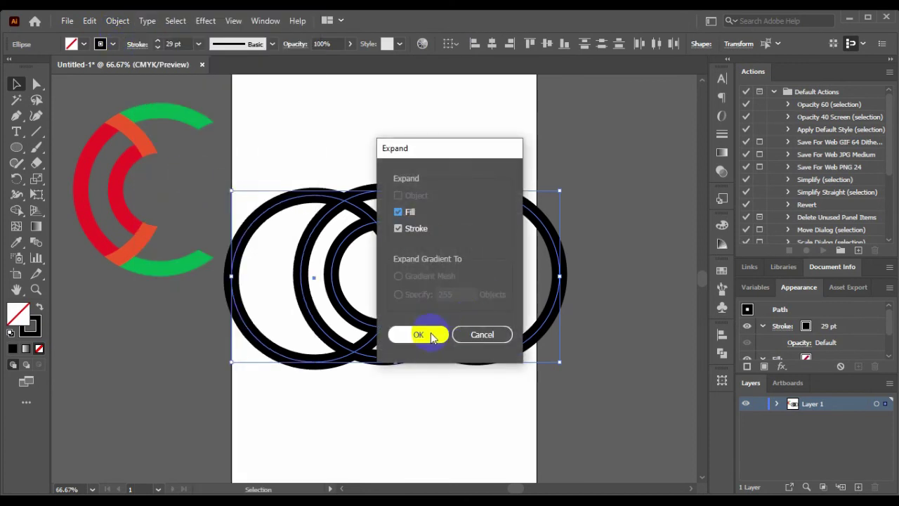
pyautogui.click(431, 338)
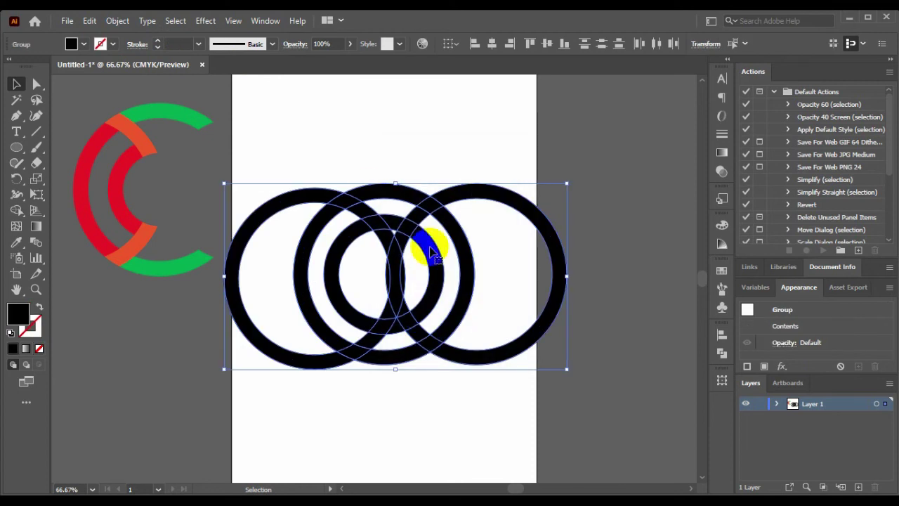
# - Apply Pathfinder Divide to the expanded ring group to split them at every overlap
pyautogui.click(274, 24)
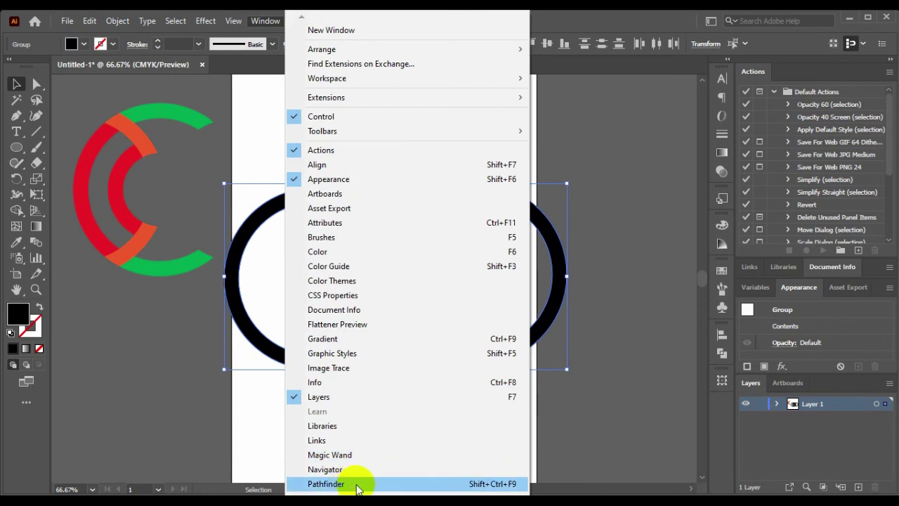
pyautogui.click(600, 342)
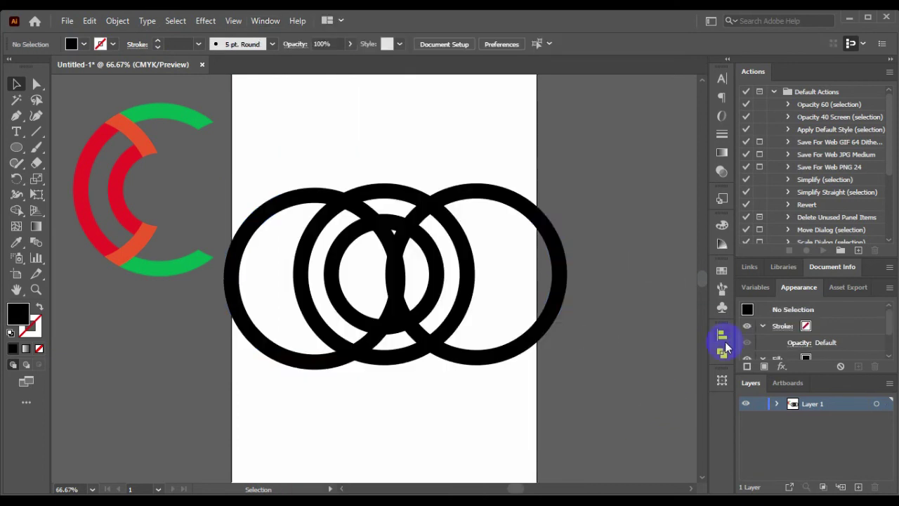
pyautogui.moveTo(305, 120); pyautogui.dragTo(589, 320)
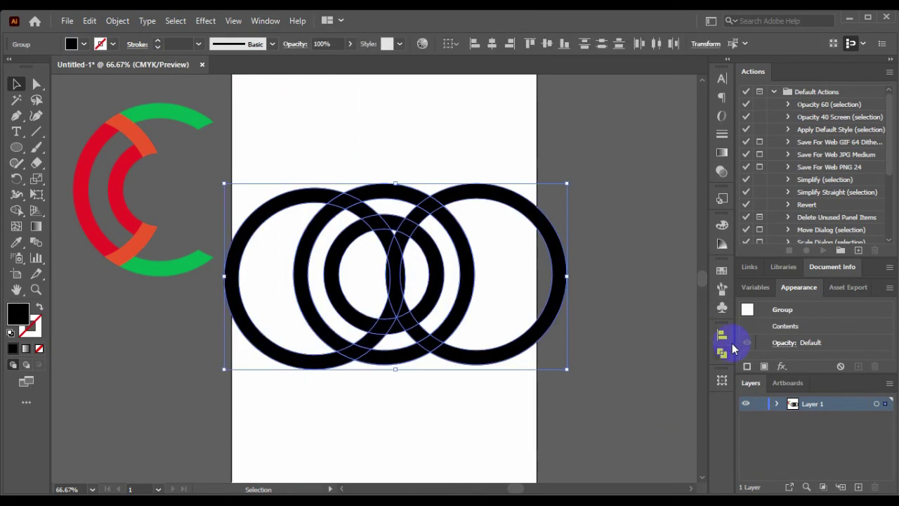
pyautogui.click(722, 337)
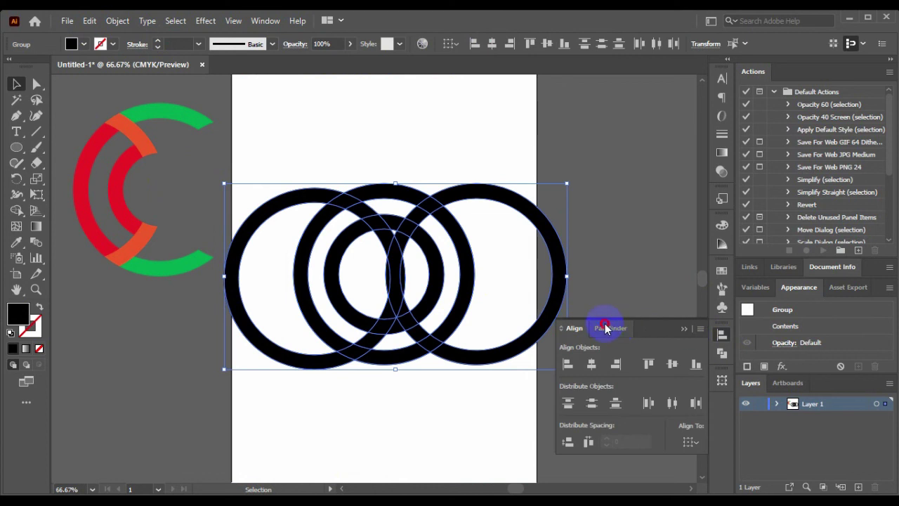
pyautogui.click(607, 328)
pyautogui.click(571, 399)
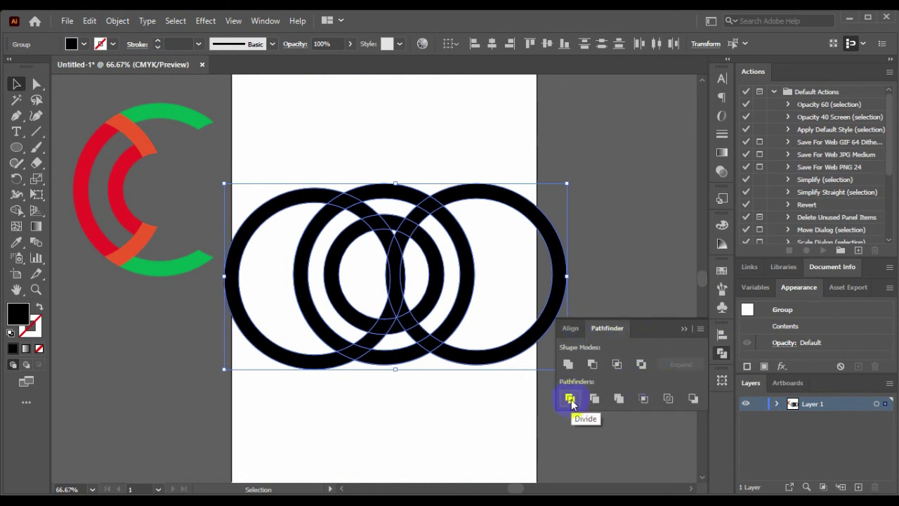
pyautogui.click(571, 400)
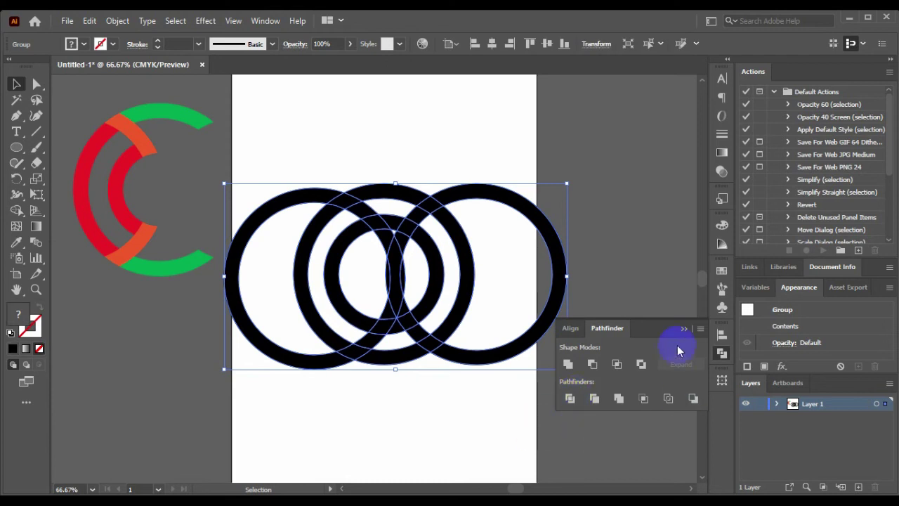
pyautogui.click(685, 328)
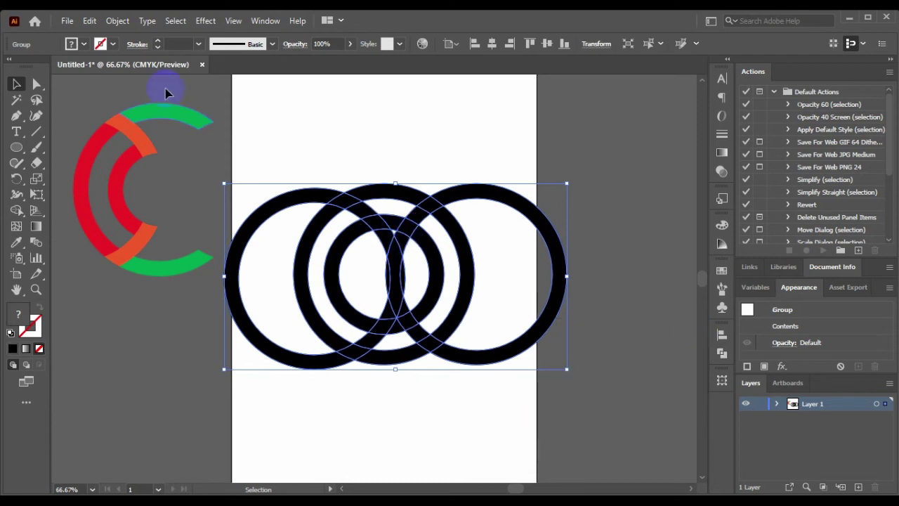
# - Ungroup the divided pieces and delete the rightmost circle and its right-hand piece
pyautogui.click(118, 21)
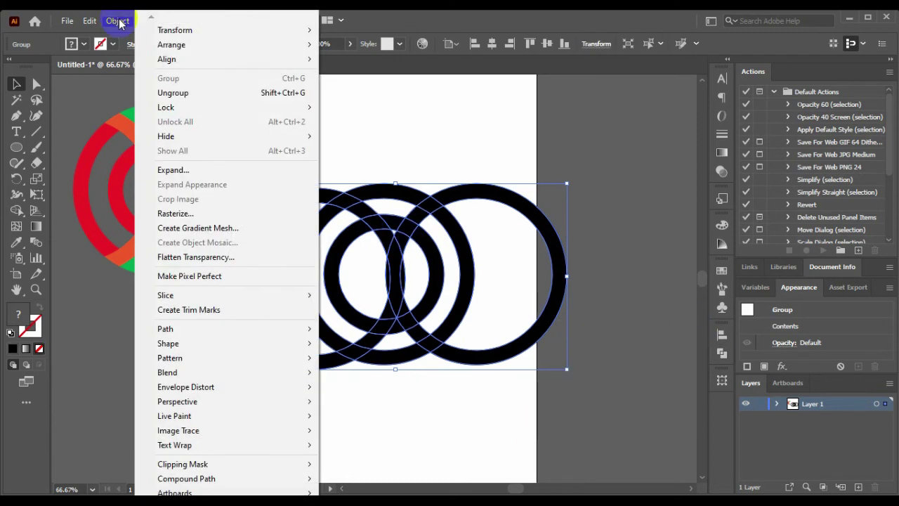
pyautogui.click(182, 95)
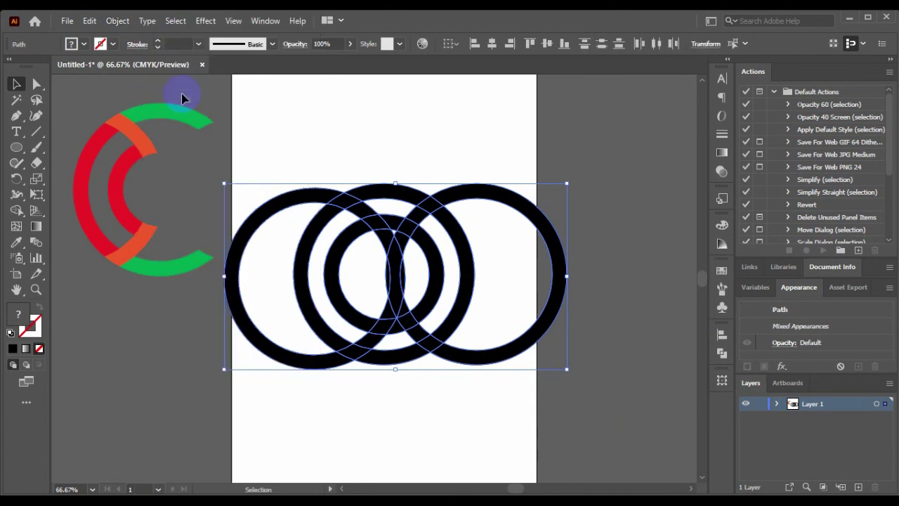
pyautogui.click(476, 167)
pyautogui.click(490, 191)
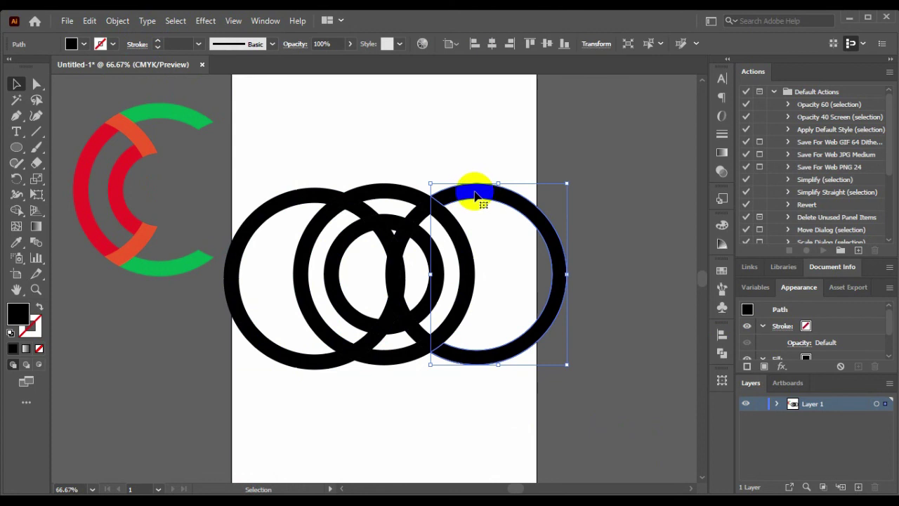
pyautogui.press('Delete')
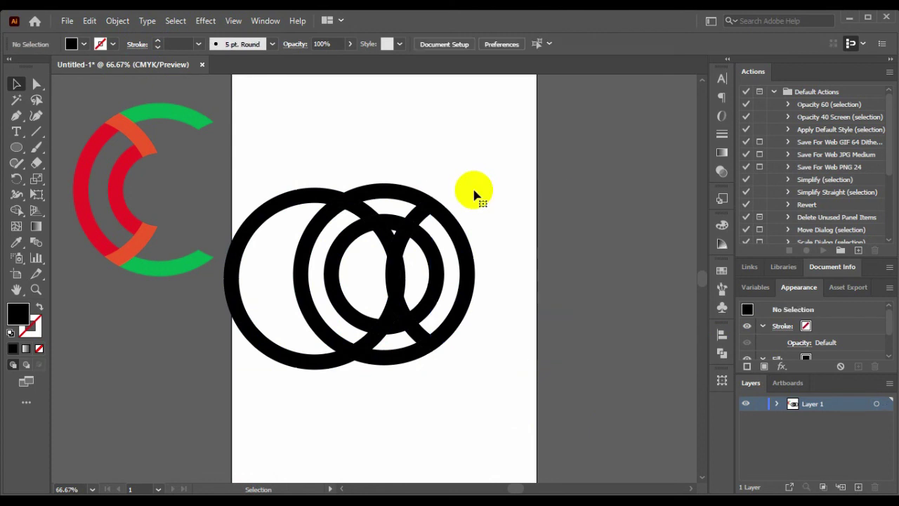
pyautogui.click(437, 260)
pyautogui.press('Delete')
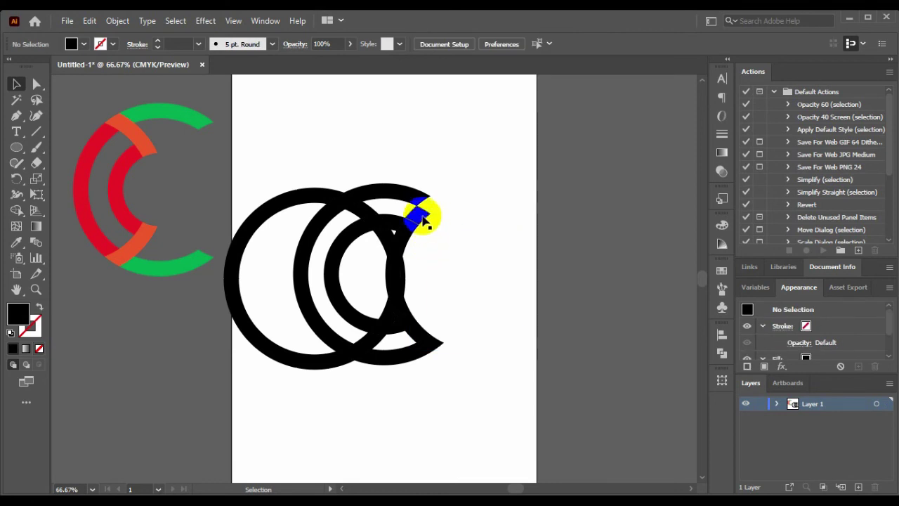
# - Delete the leftover ring fragments, thin sliver and bottom spikes inside the C
pyautogui.moveTo(420, 213); pyautogui.dragTo(407, 241)
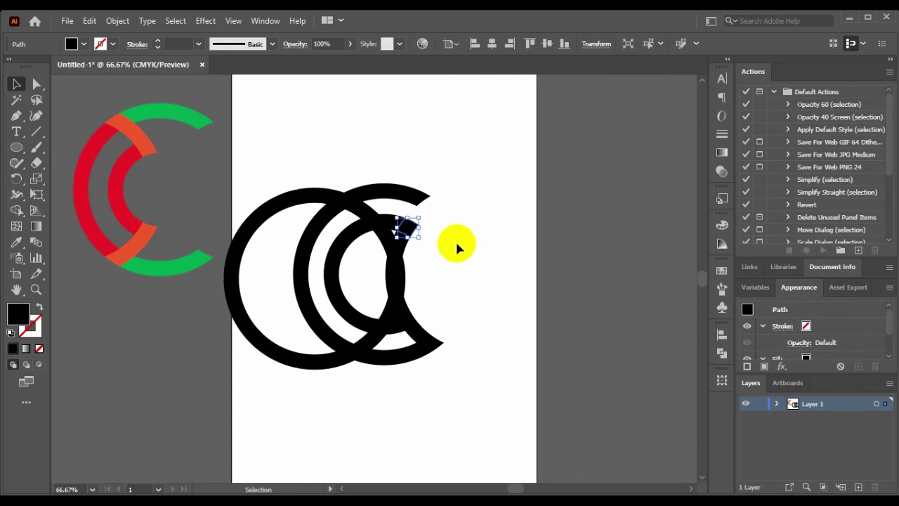
pyautogui.click(405, 243)
pyautogui.click(395, 227)
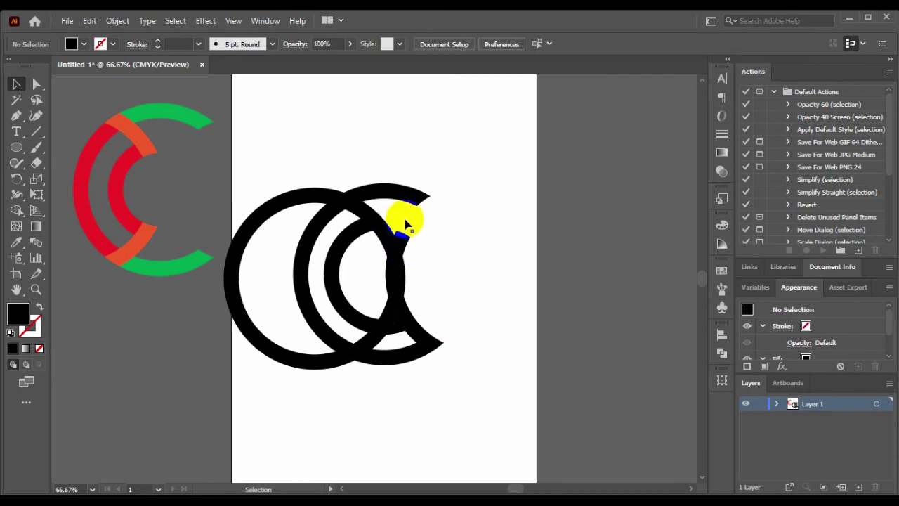
pyautogui.moveTo(402, 236); pyautogui.dragTo(406, 238)
pyautogui.press('Delete')
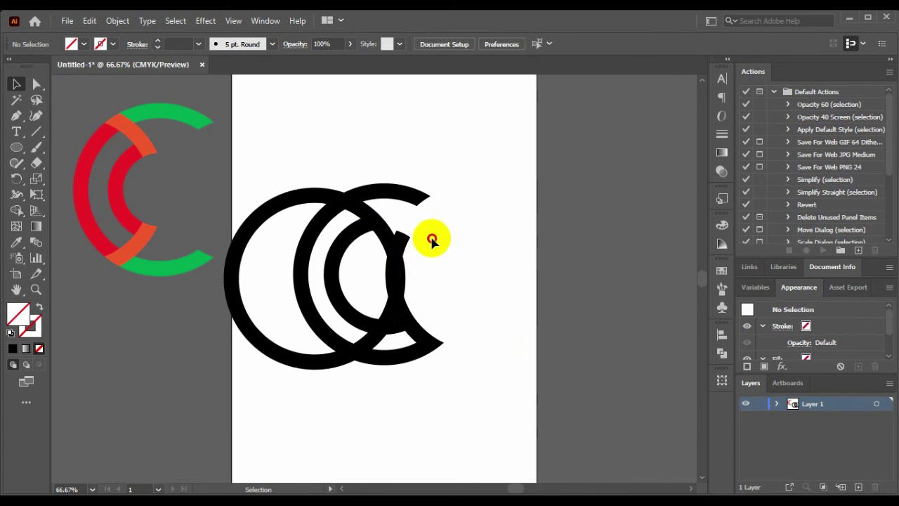
pyautogui.click(393, 263)
pyautogui.press('Delete')
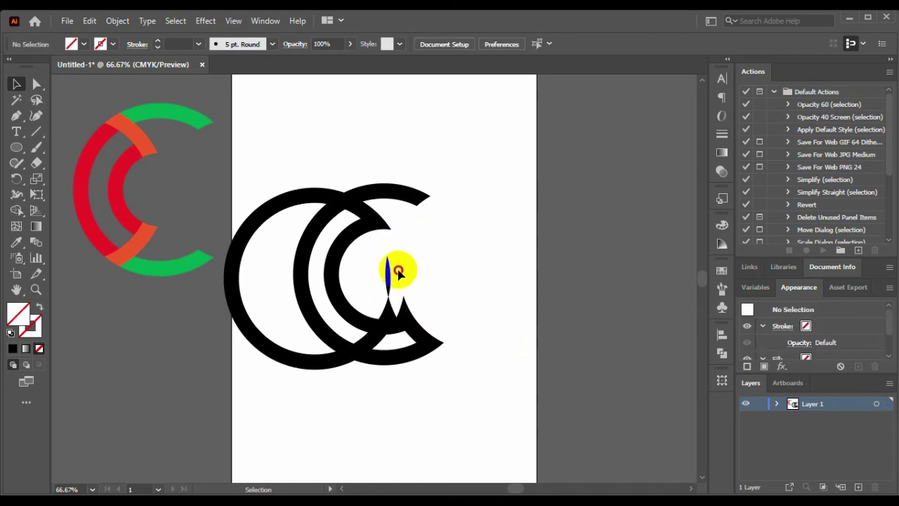
pyautogui.click(388, 273)
pyautogui.press('Delete')
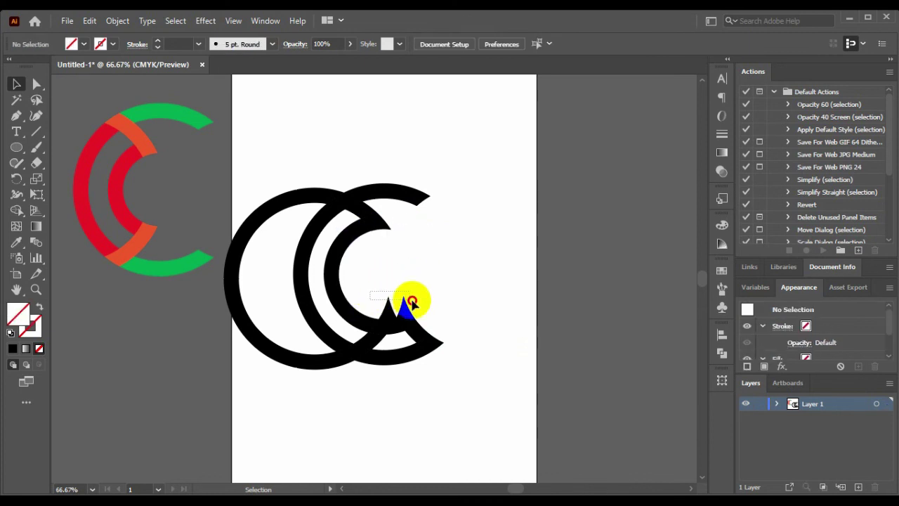
pyautogui.click(413, 294)
pyautogui.press('Delete')
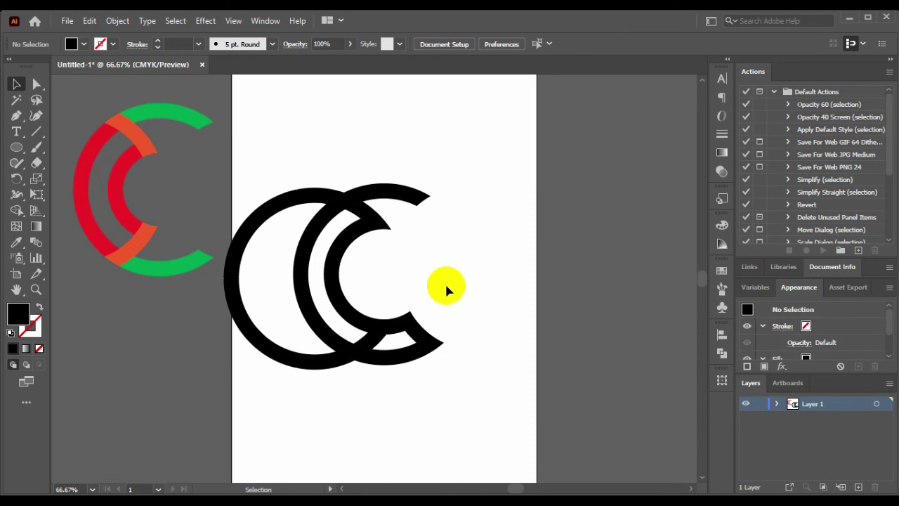
# - Merge the lower inner C pieces, delete the left circle, and remove the lower connector
pyautogui.moveTo(372, 342); pyautogui.dragTo(381, 204)
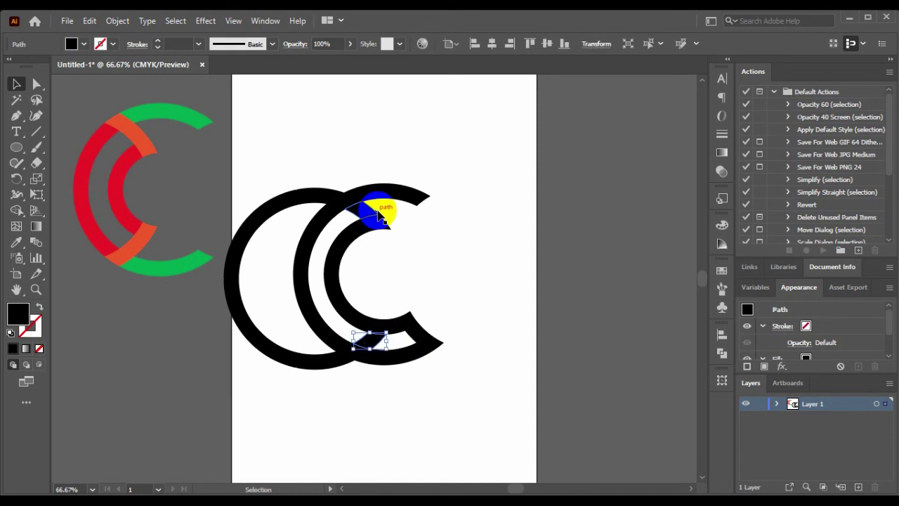
pyautogui.click(422, 247)
pyautogui.click(253, 366)
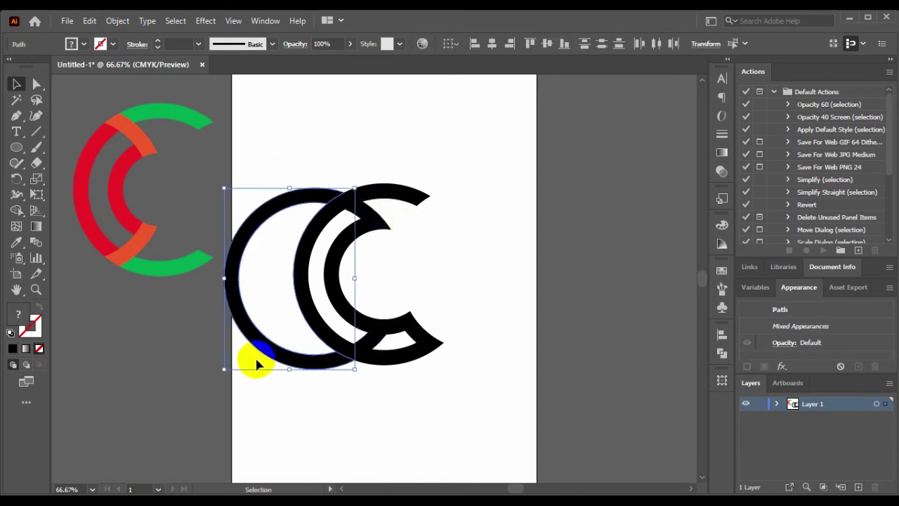
pyautogui.press('Delete')
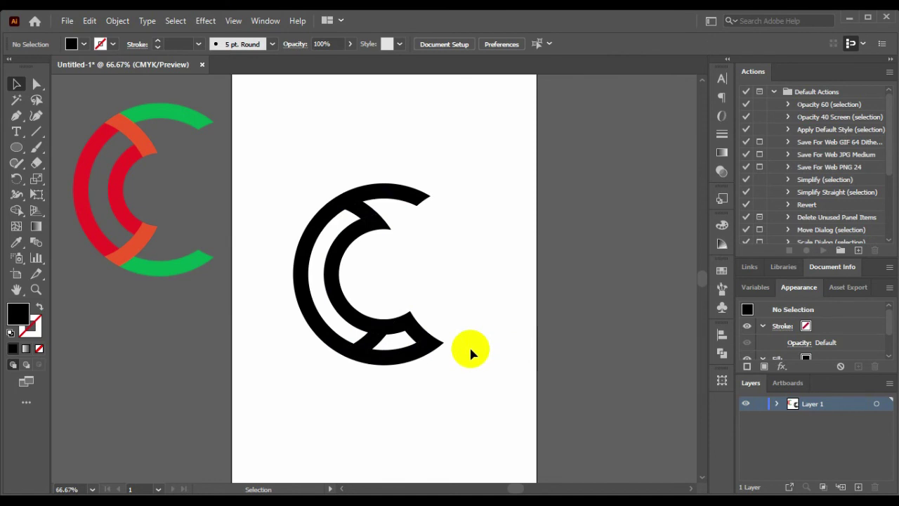
pyautogui.keyDown('alt'); pyautogui.click(413, 330); pyautogui.keyUp('alt')
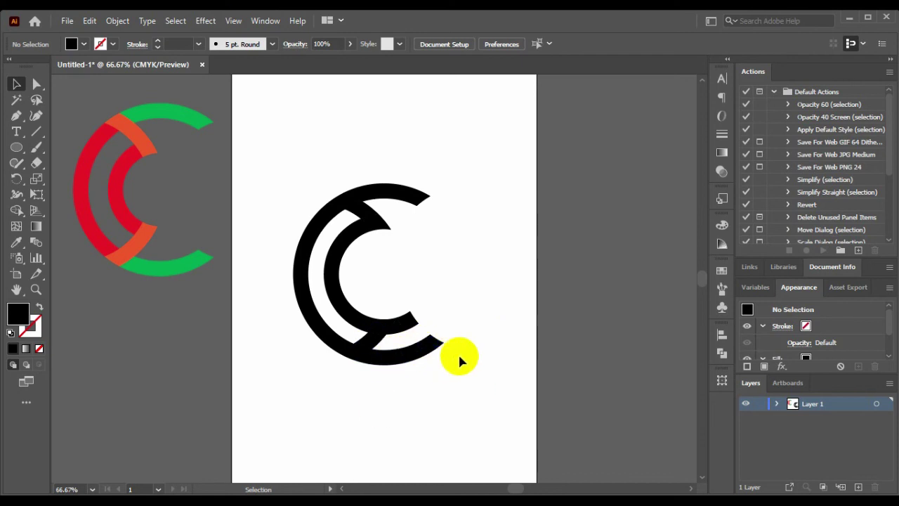
# - Delete the small white piece, opening fragments and top sliver around the double C
pyautogui.click(384, 361)
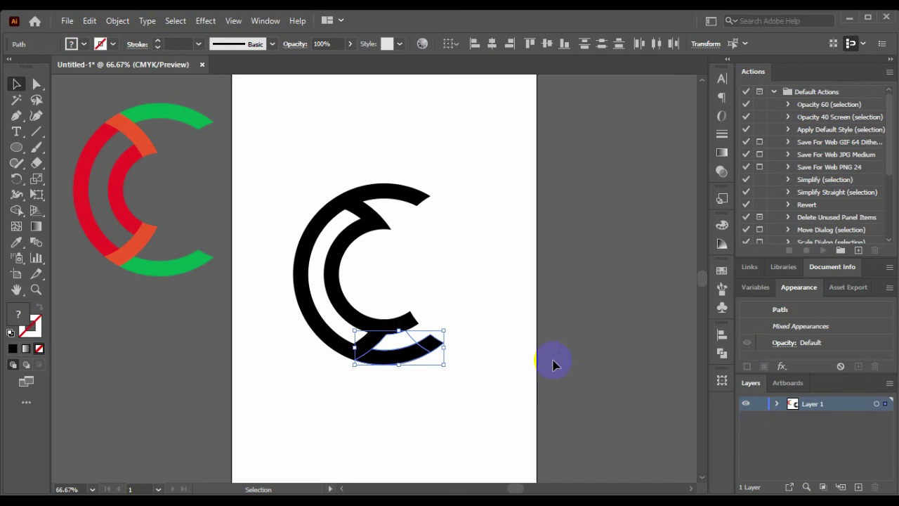
pyautogui.click(503, 343)
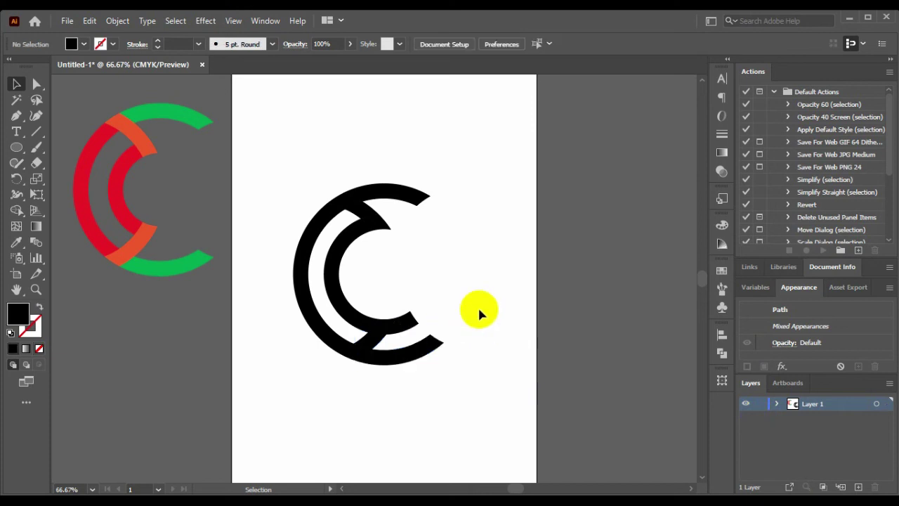
pyautogui.click(411, 340)
pyautogui.press('Delete')
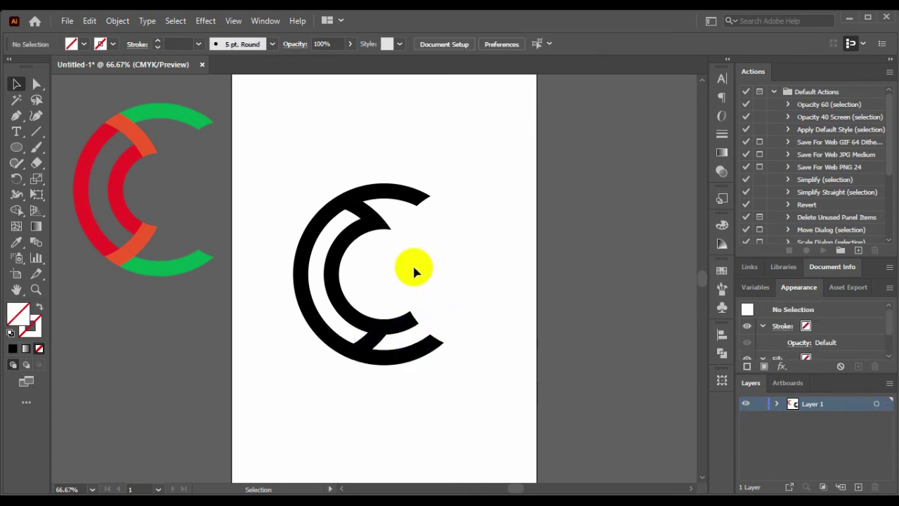
pyautogui.moveTo(405, 232); pyautogui.dragTo(365, 301)
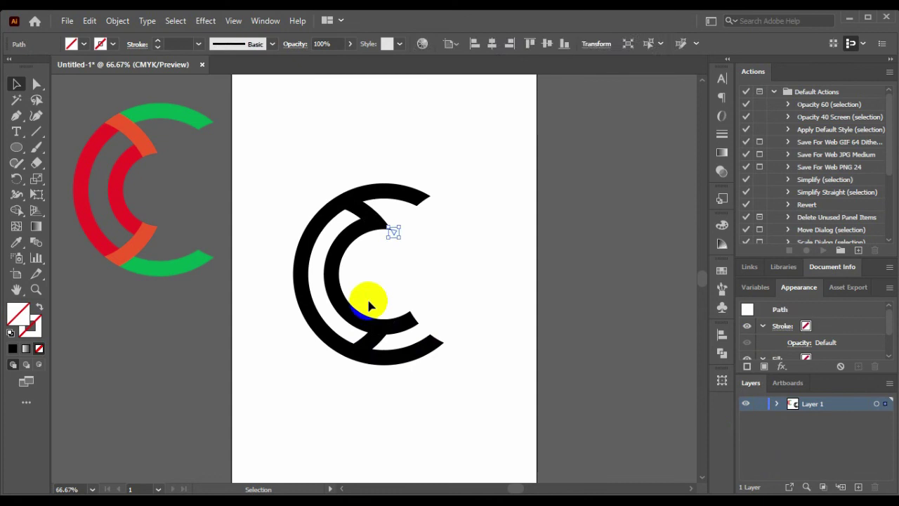
pyautogui.press('Delete')
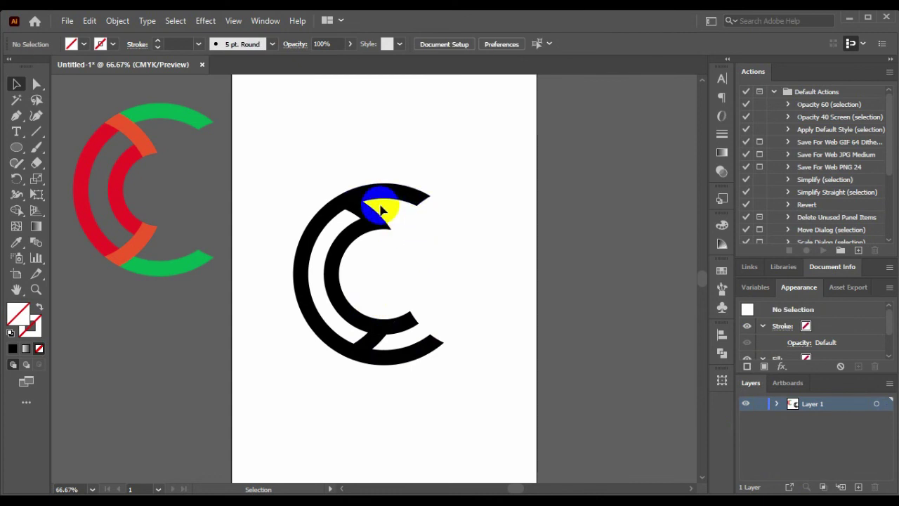
pyautogui.click(380, 208)
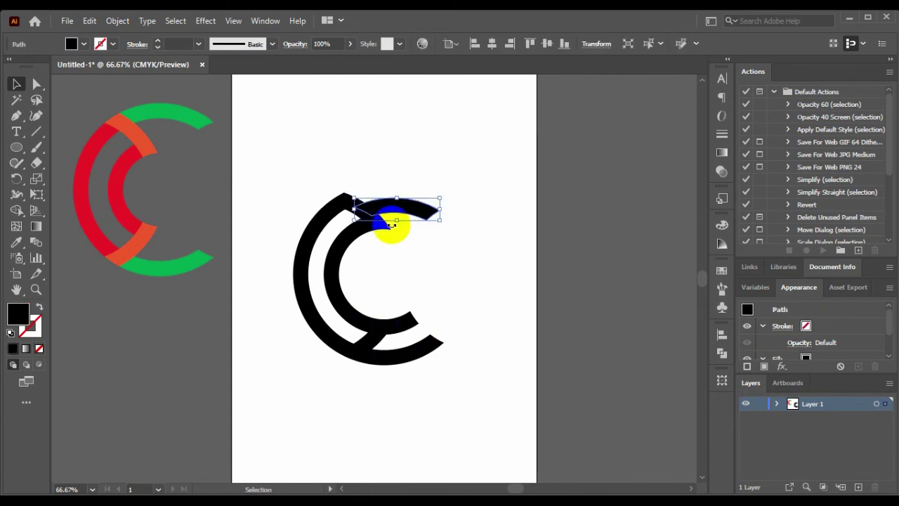
pyautogui.press('Delete')
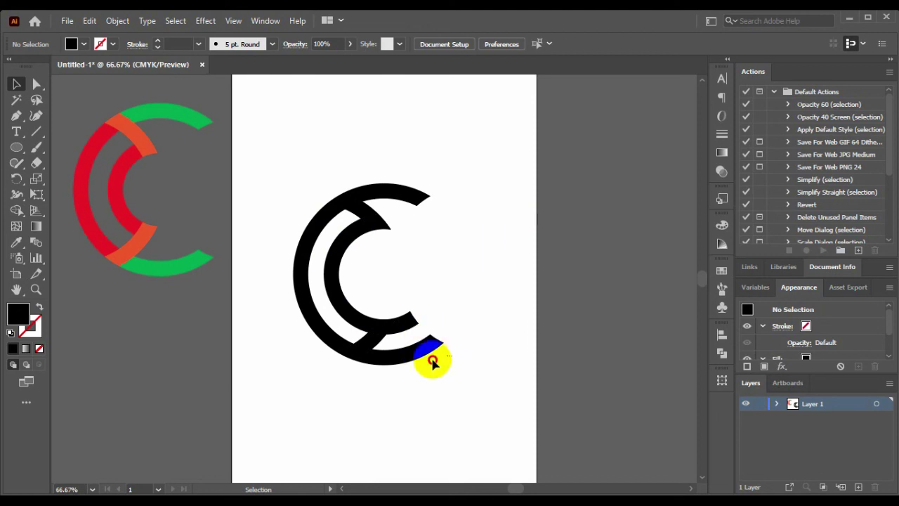
pyautogui.moveTo(445, 352)
pyautogui.mouseDown()
pyautogui.moveTo(397, 360)
pyautogui.moveTo(383, 344)
pyautogui.mouseUp()
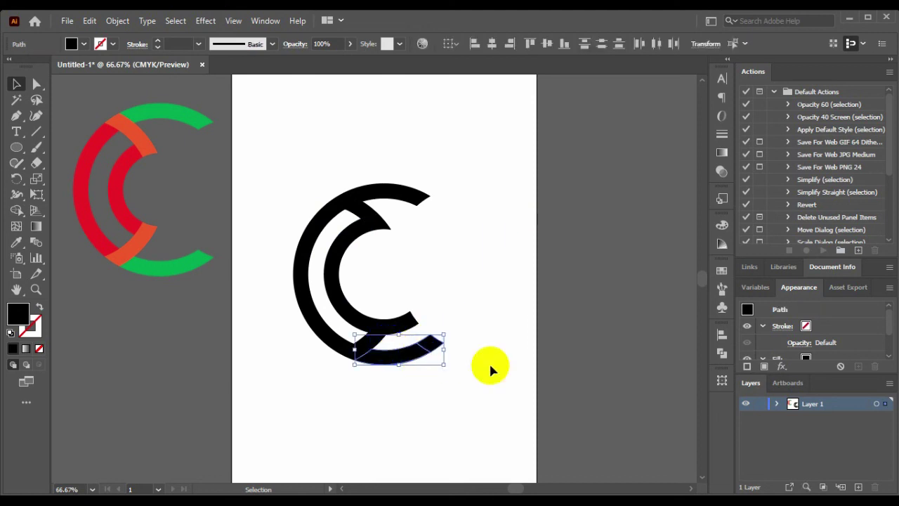
# - Merge the bottom arm pieces, then the inner arc pieces, into single shapes with Pathfinder
pyautogui.click(722, 342)
pyautogui.click(607, 328)
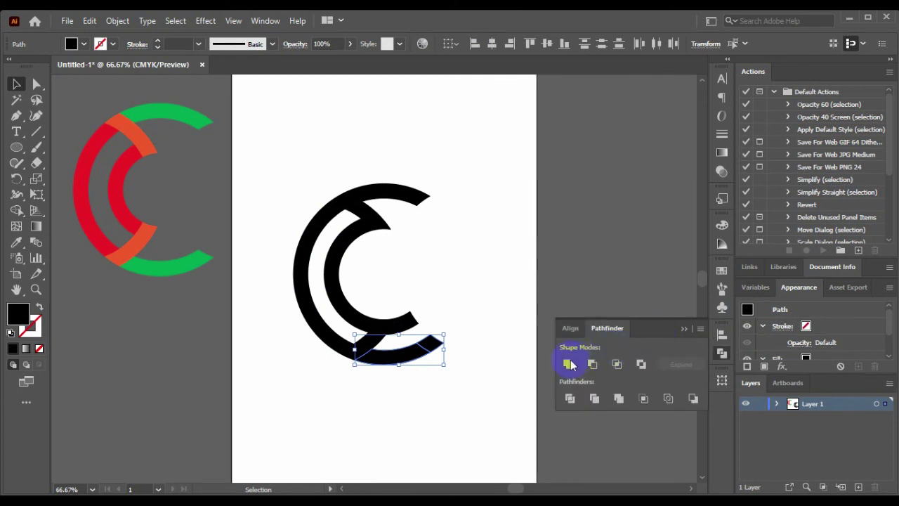
pyautogui.click(567, 364)
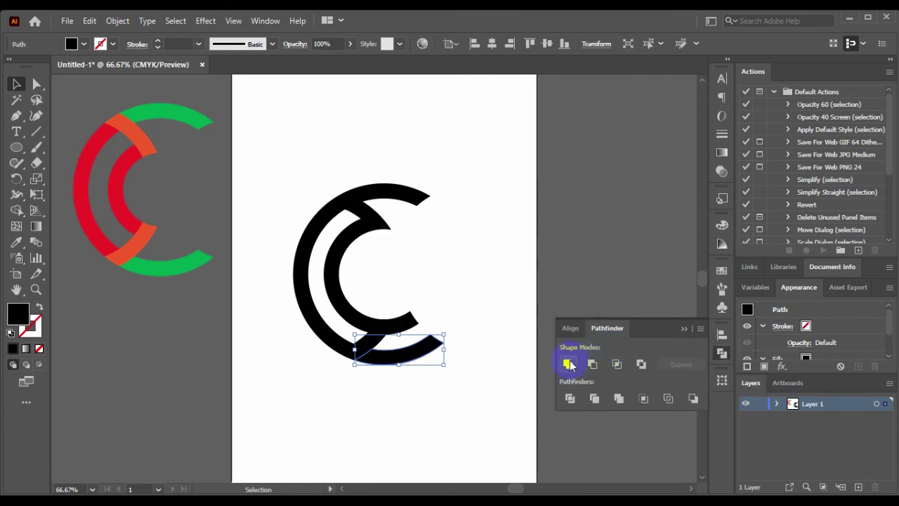
pyautogui.click(416, 254)
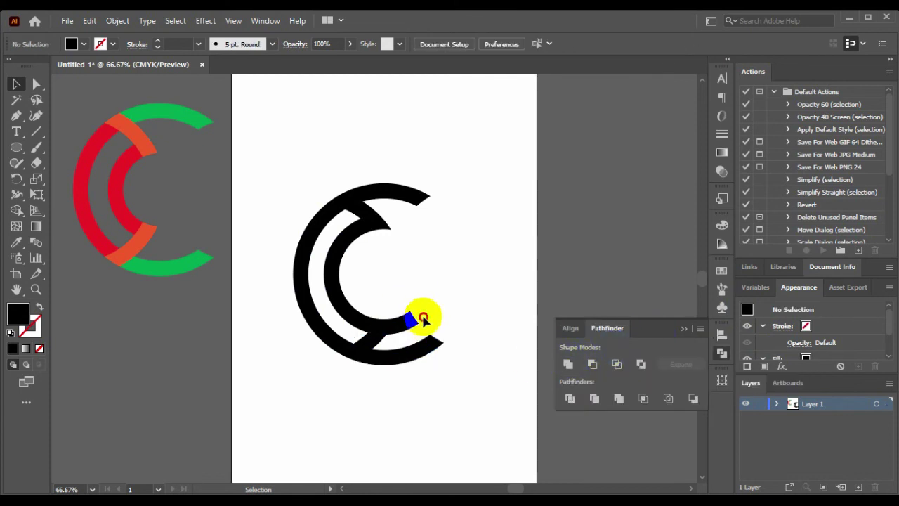
pyautogui.moveTo(409, 329)
pyautogui.mouseDown()
pyautogui.moveTo(392, 331)
pyautogui.moveTo(360, 309)
pyautogui.mouseUp()
pyautogui.click(589, 350)
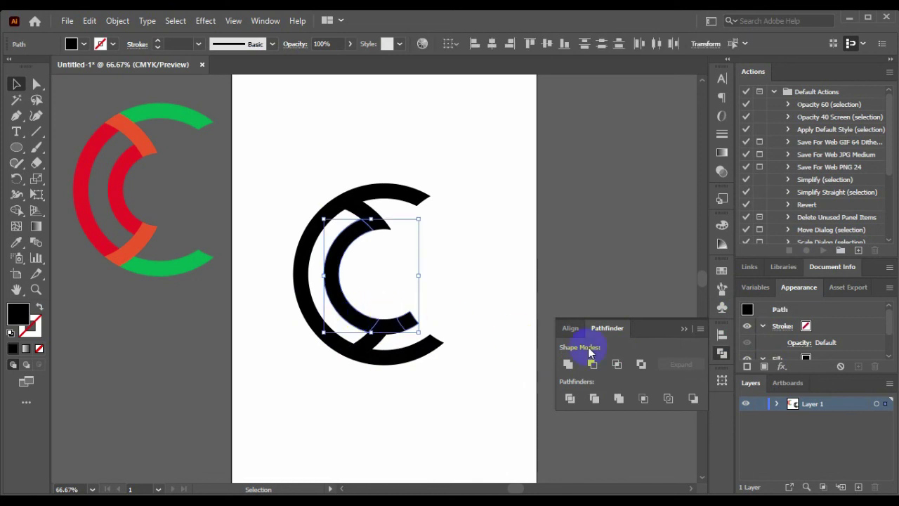
pyautogui.click(569, 366)
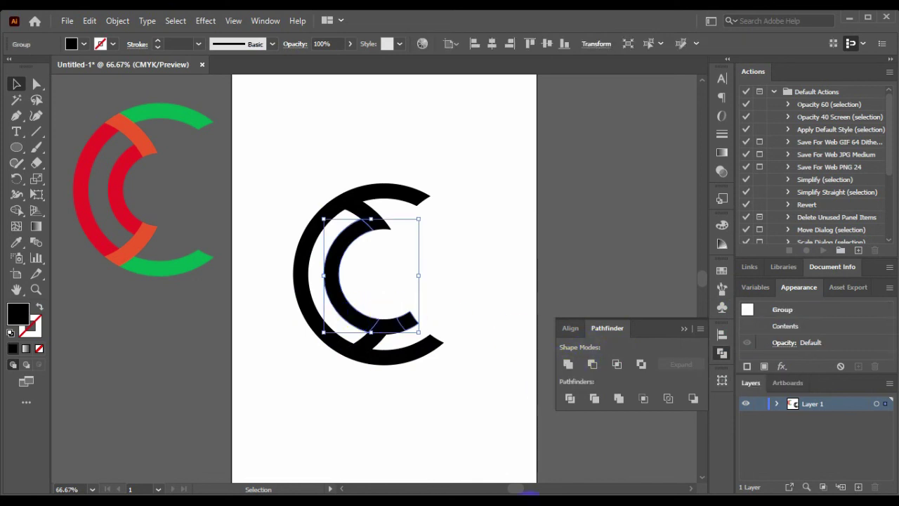
pyautogui.click(382, 210)
# - Nudge the outer left arc of the C up and to the right
pyautogui.moveTo(443, 206); pyautogui.dragTo(378, 167)
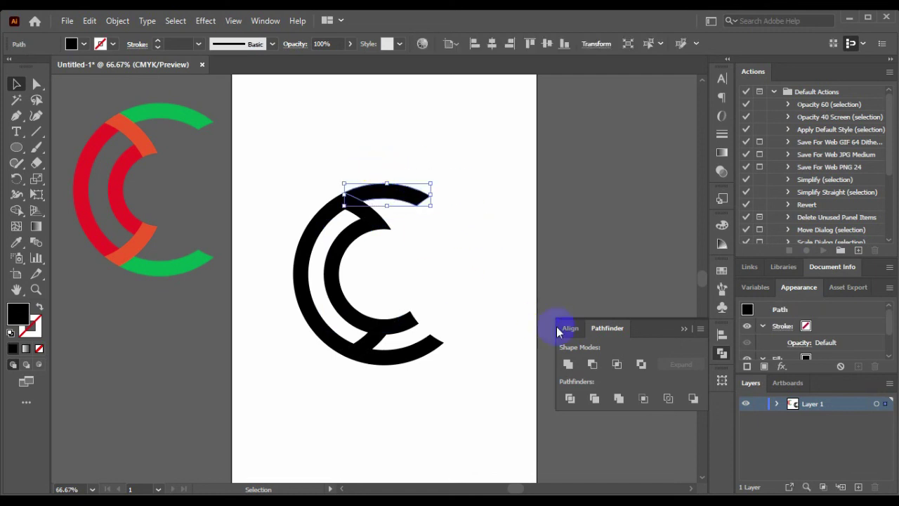
pyautogui.click(395, 206)
pyautogui.click(327, 218)
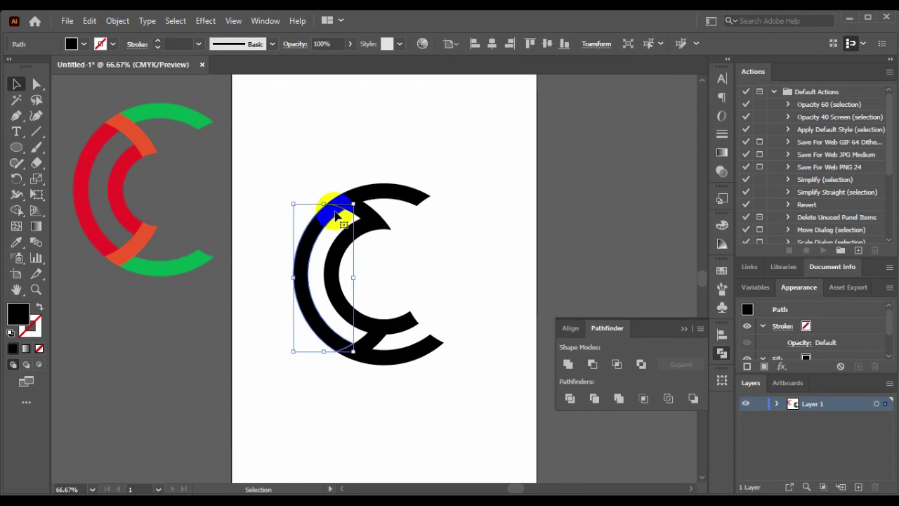
pyautogui.moveTo(335, 215); pyautogui.dragTo(349, 195)
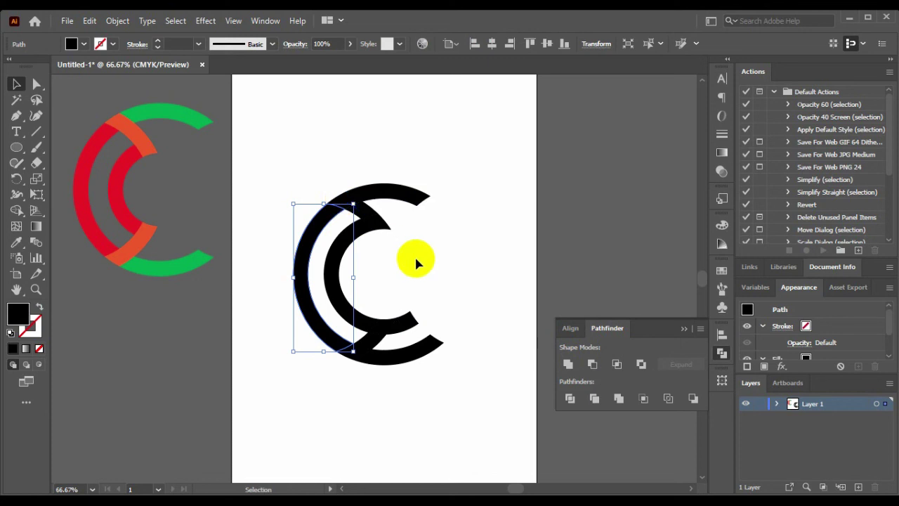
pyautogui.click(437, 246)
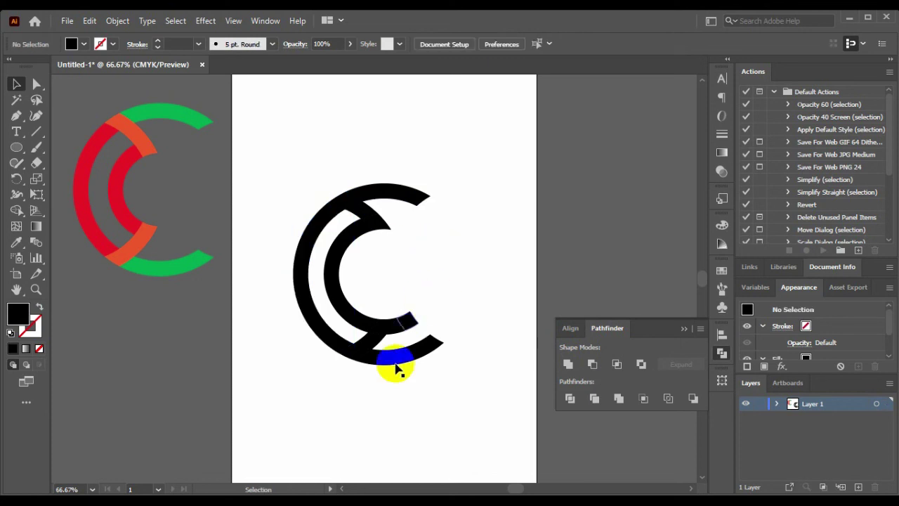
# - Unite the two small notch pieces at the top of the C into one shape
pyautogui.click(353, 360)
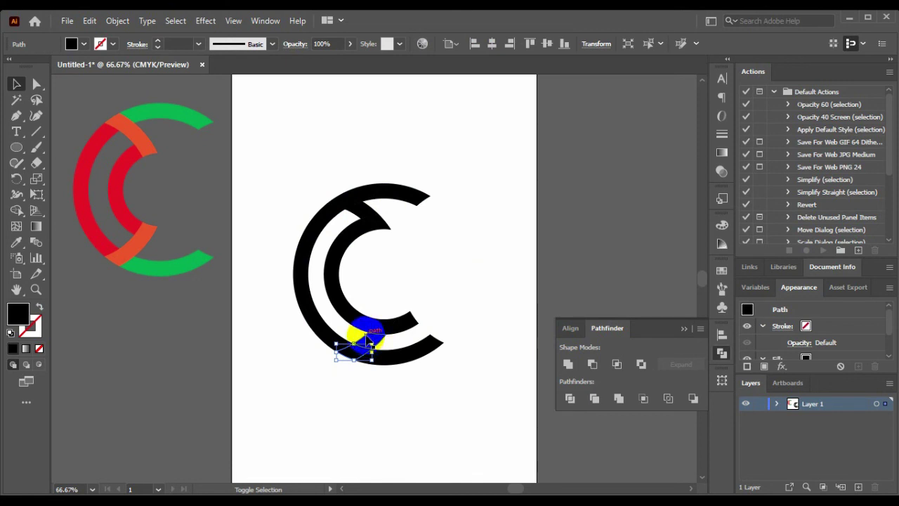
pyautogui.keyDown('shift'); pyautogui.click(367, 338); pyautogui.keyUp('shift')
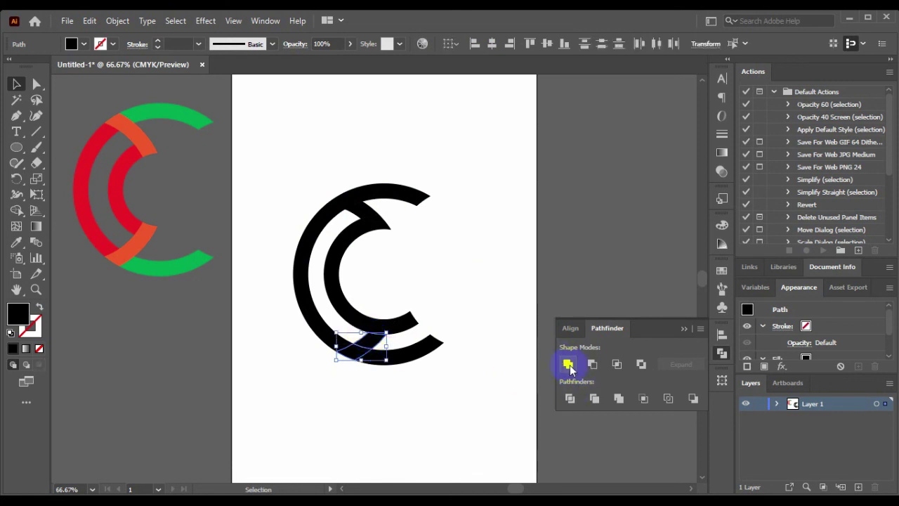
pyautogui.click(363, 210)
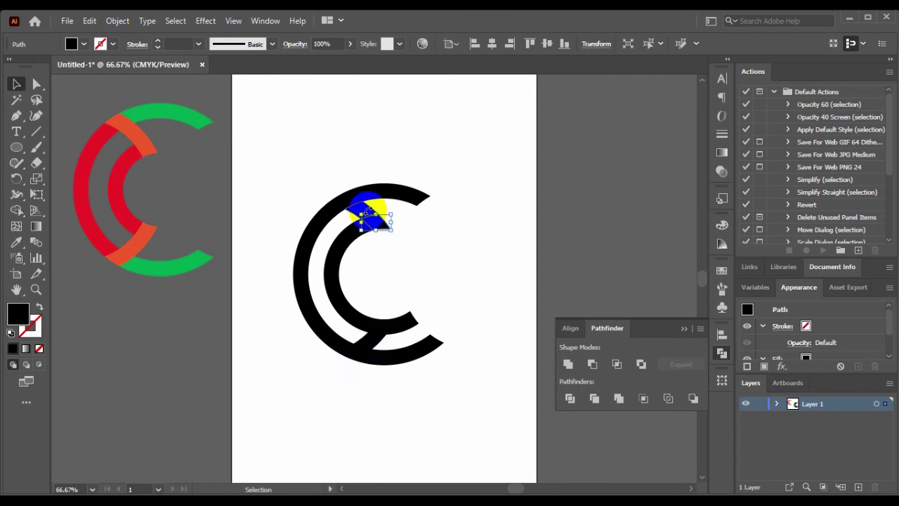
pyautogui.keyDown('shift'); pyautogui.click(353, 217); pyautogui.keyUp('shift')
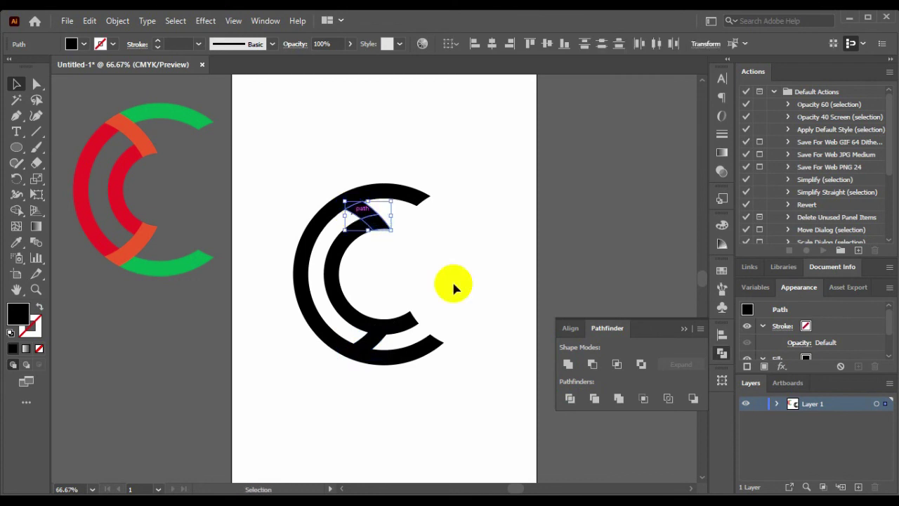
pyautogui.click(565, 365)
pyautogui.click(447, 310)
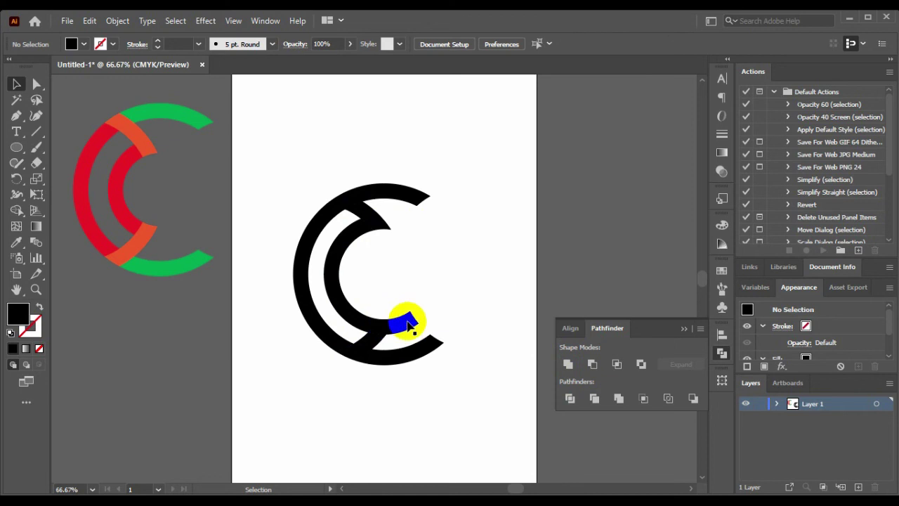
# - Unite the inner C pieces into a single shape
pyautogui.moveTo(444, 306); pyautogui.dragTo(371, 328)
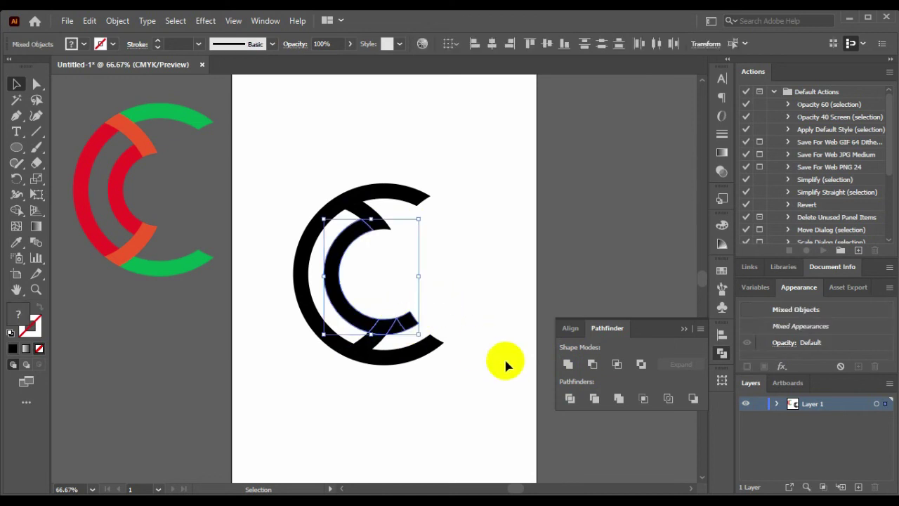
pyautogui.click(568, 365)
pyautogui.click(439, 279)
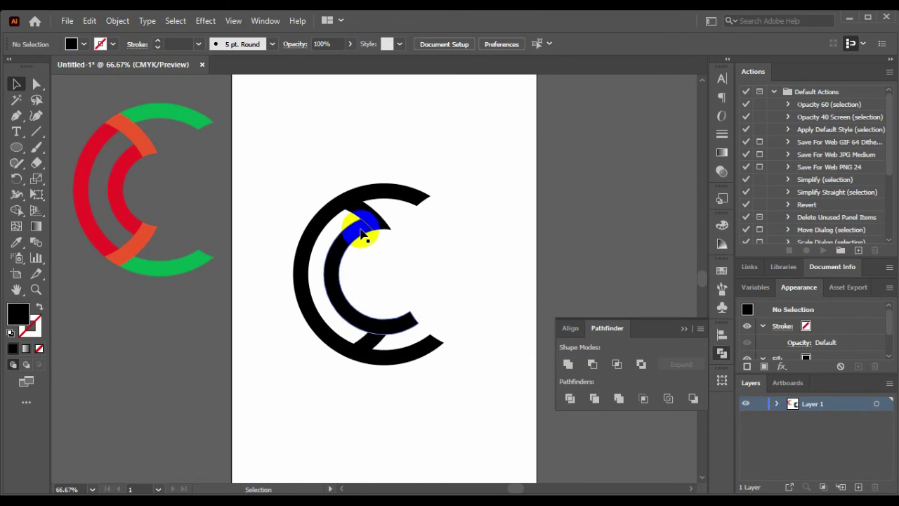
pyautogui.scroll(-3, 409, 299)
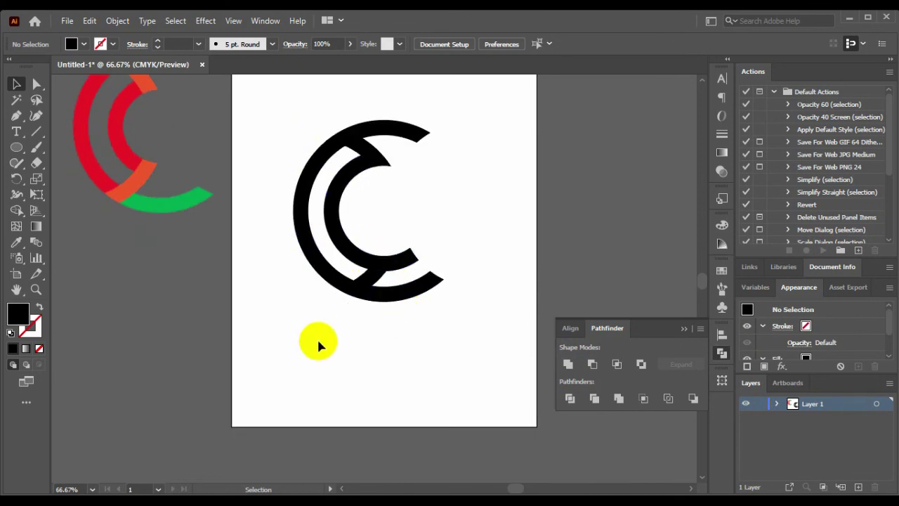
pyautogui.scroll(2, 302, 435)
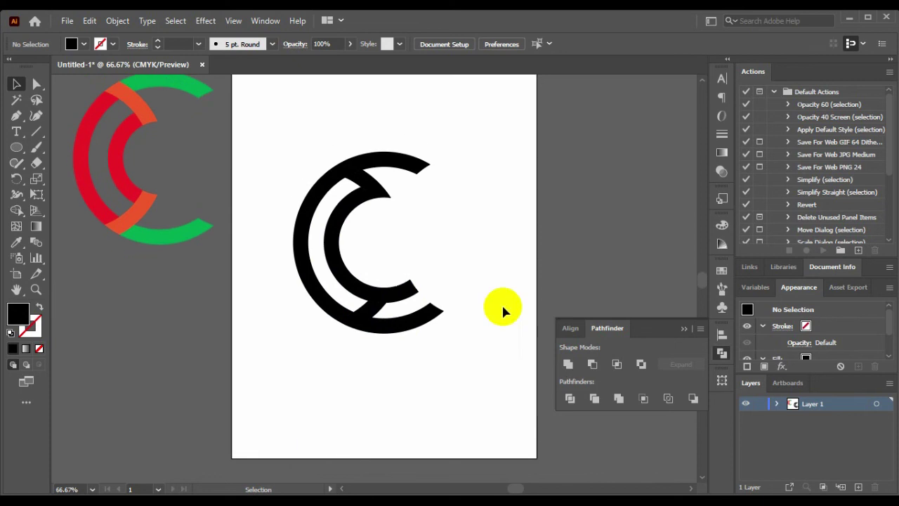
# - Ungroup the inner C group via the right-click menu
pyautogui.click(422, 164)
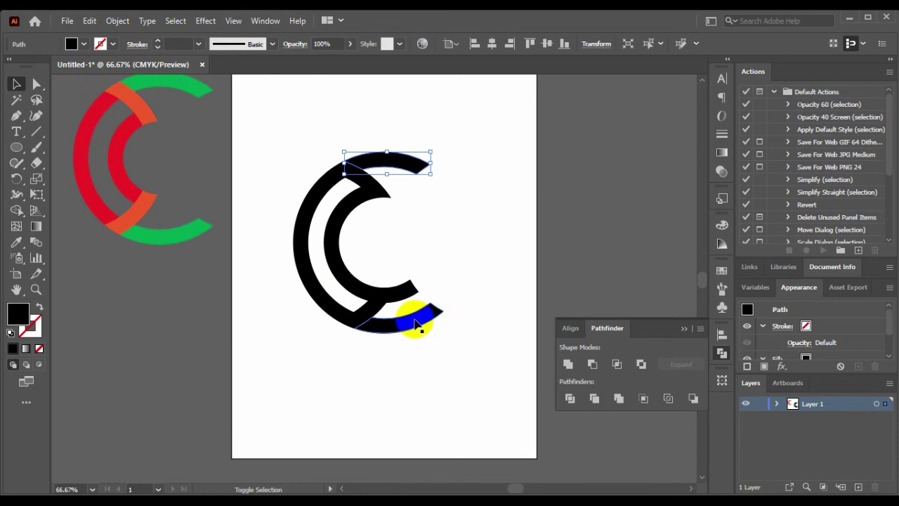
pyautogui.click(458, 261)
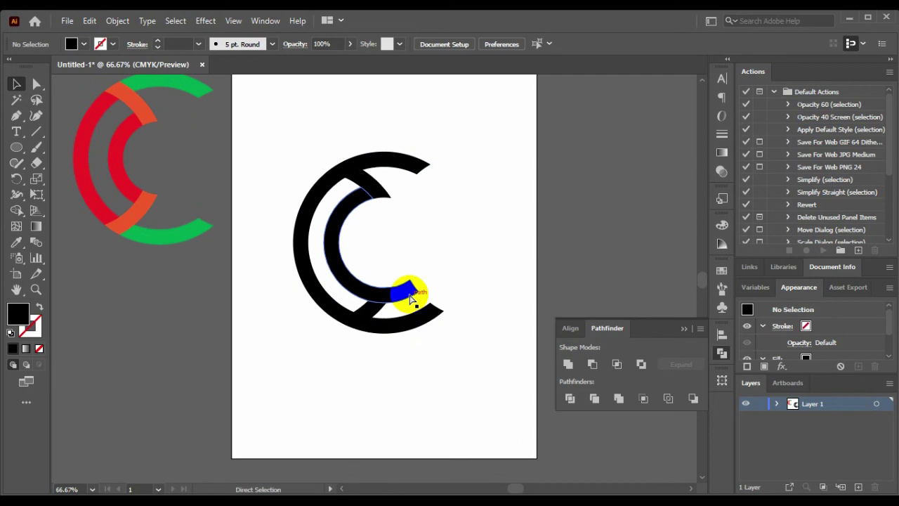
pyautogui.click(411, 298)
pyautogui.click(460, 257)
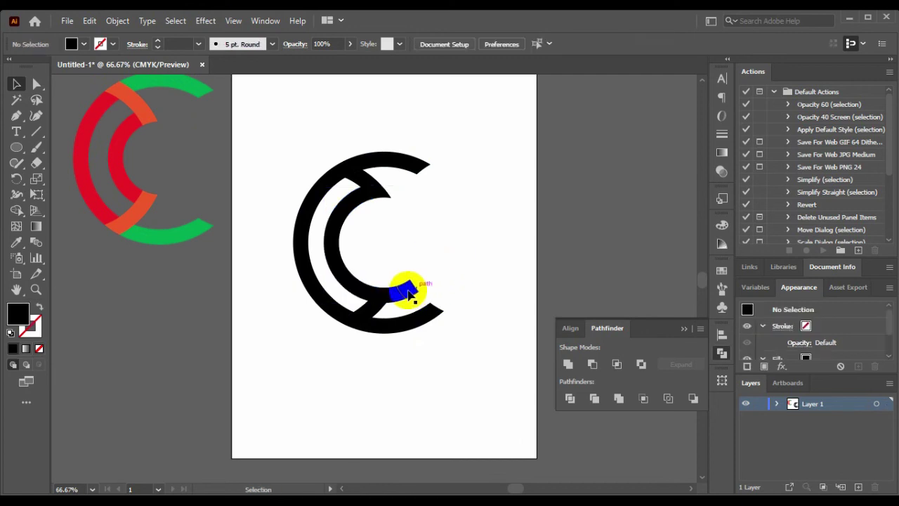
pyautogui.click(410, 293)
pyautogui.rightClick(411, 291)
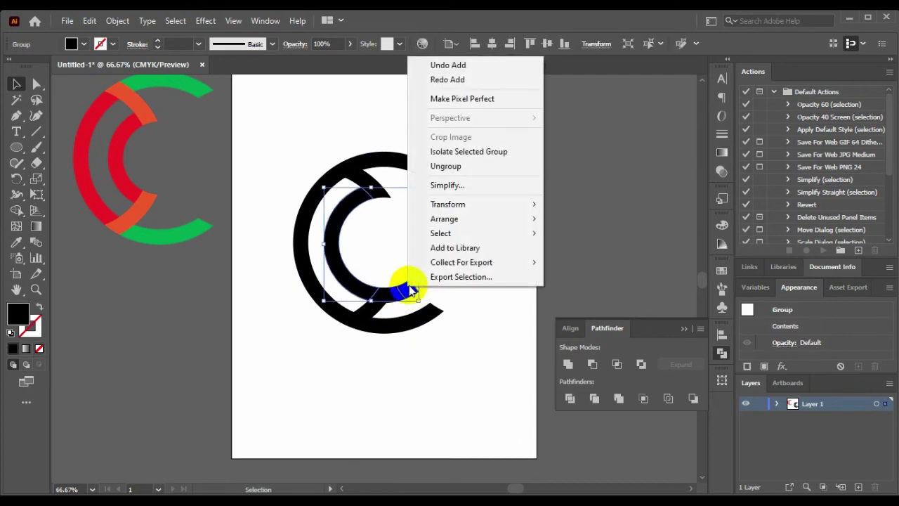
pyautogui.click(445, 166)
pyautogui.click(435, 286)
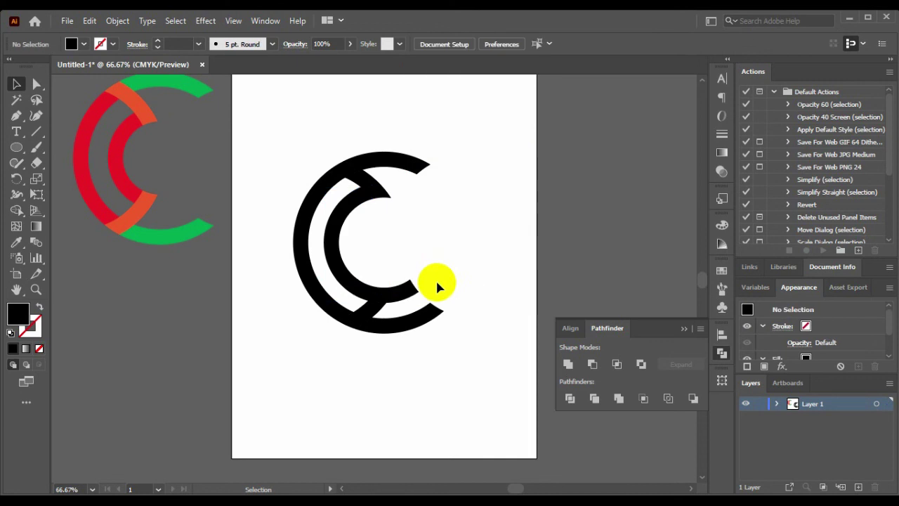
# - Delete the stray small sliver at the bottom of the C
pyautogui.click(399, 286)
pyautogui.click(383, 269)
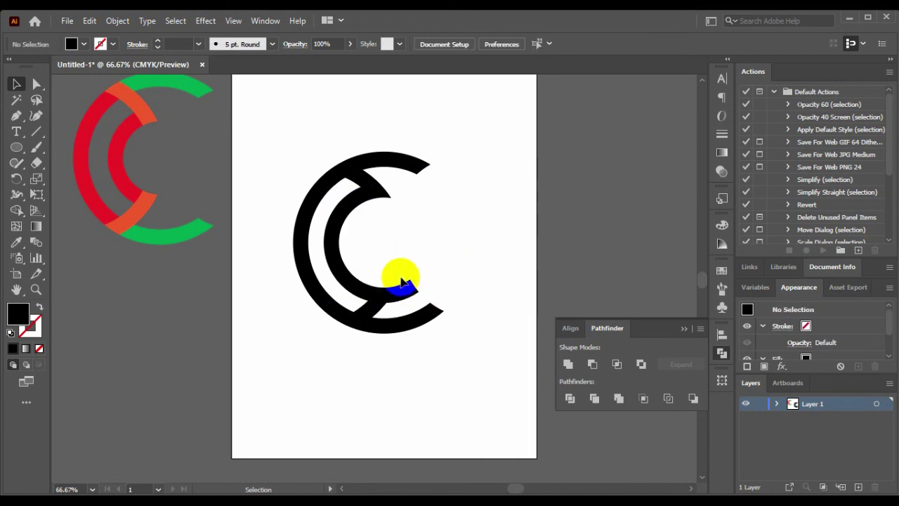
pyautogui.click(420, 292)
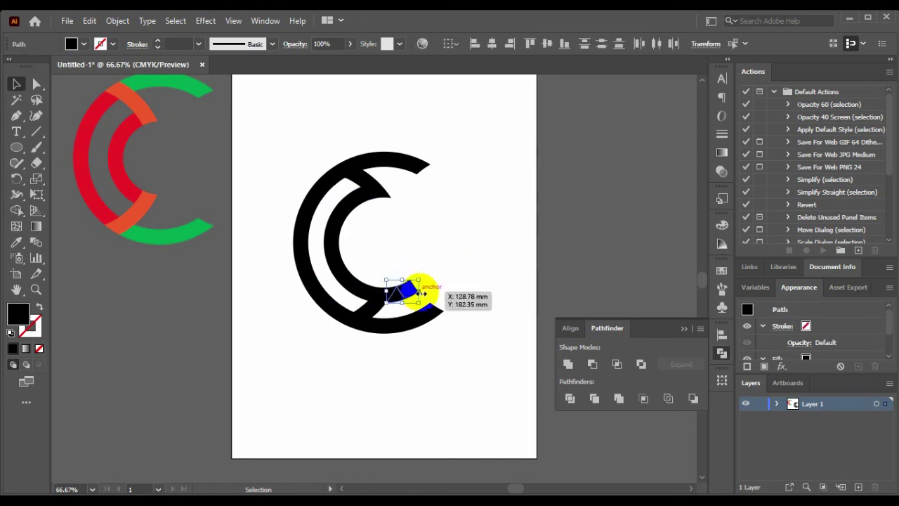
pyautogui.press('Delete')
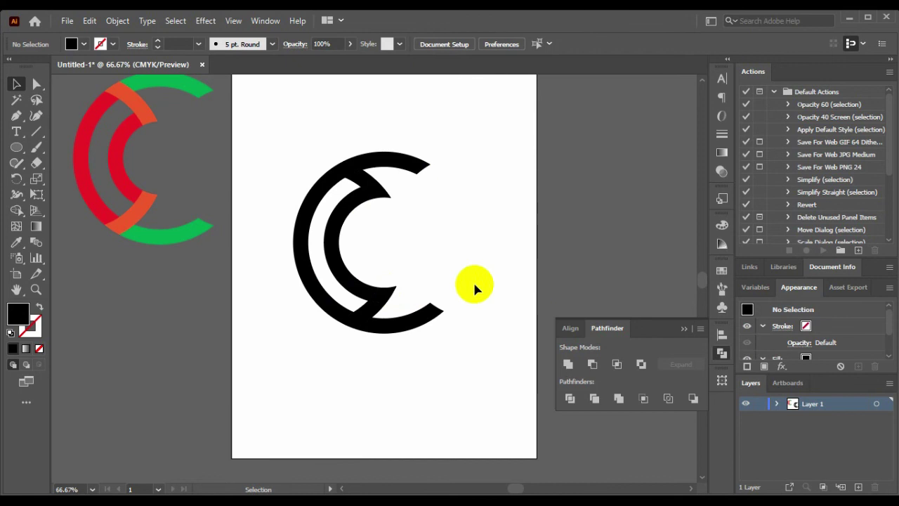
pyautogui.click(429, 265)
# - Unite the bottom wedge pieces, then the two top-left pieces, into single shapes
pyautogui.moveTo(407, 267)
pyautogui.mouseDown()
pyautogui.moveTo(376, 314)
pyautogui.moveTo(381, 300)
pyautogui.mouseUp()
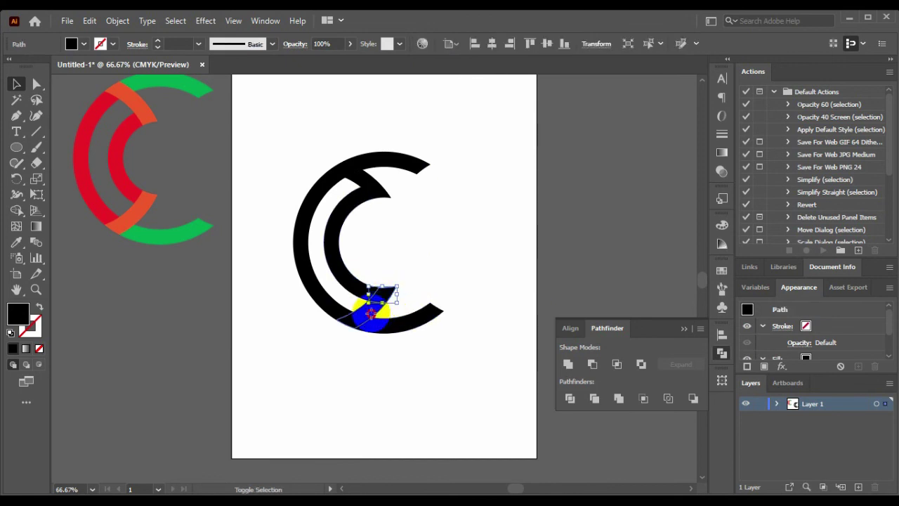
pyautogui.click(375, 317)
pyautogui.click(569, 364)
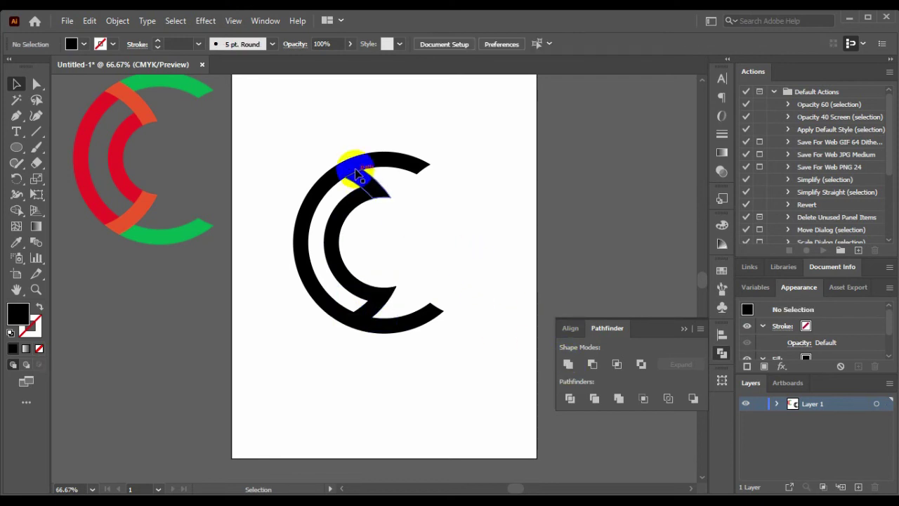
pyautogui.click(344, 169)
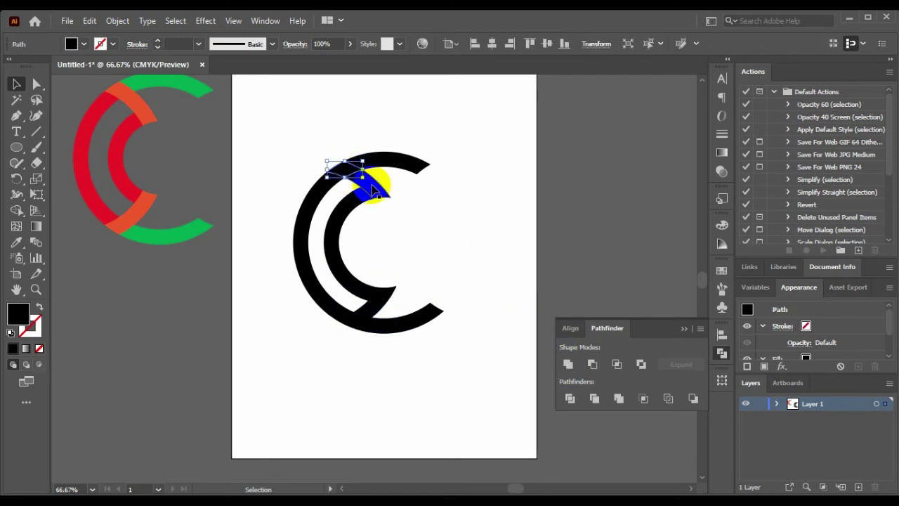
pyautogui.keyDown('shift'); pyautogui.click(374, 191); pyautogui.keyUp('shift')
pyautogui.click(568, 364)
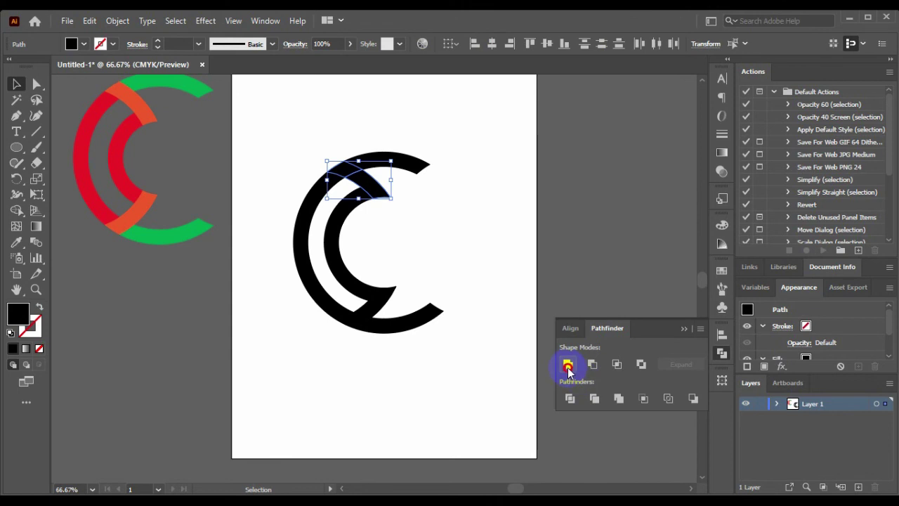
pyautogui.click(466, 261)
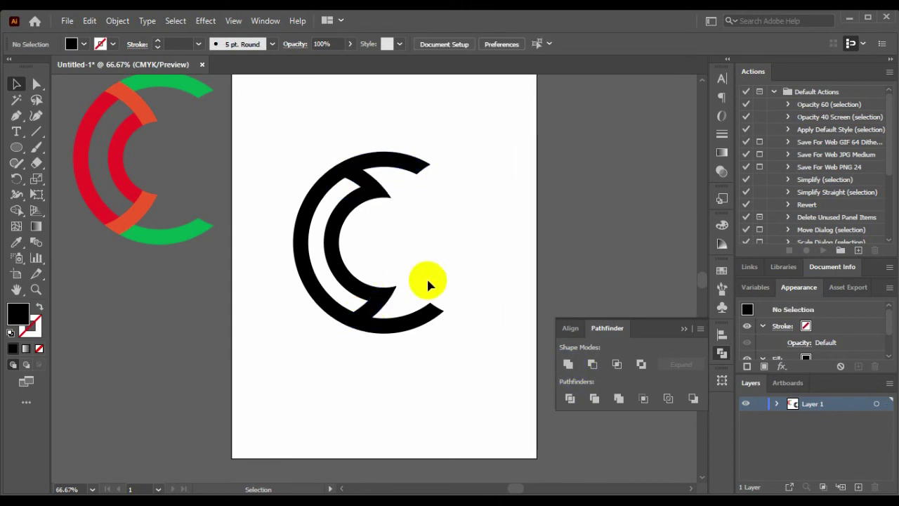
pyautogui.click(413, 164)
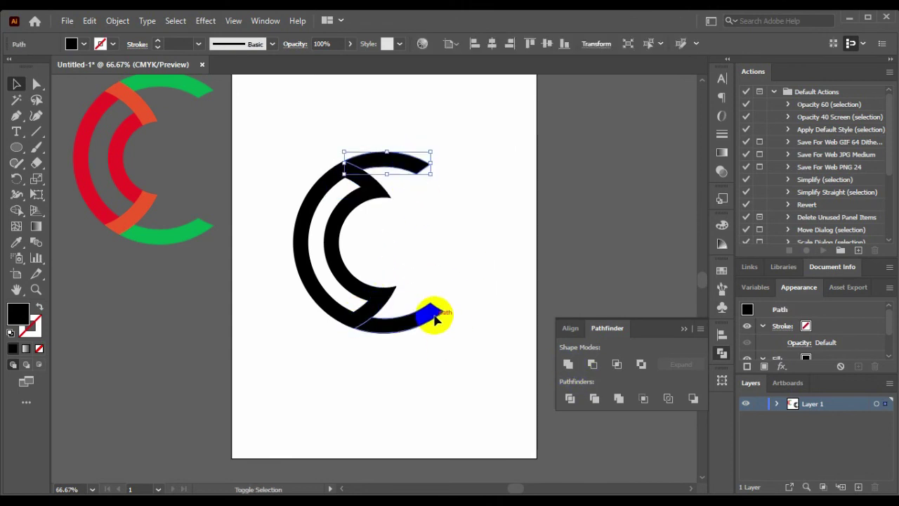
# - Fill the top and bottom outer arms with navy blue
pyautogui.keyDown('shift'); pyautogui.click(432, 313); pyautogui.keyUp('shift')
pyautogui.click(84, 44)
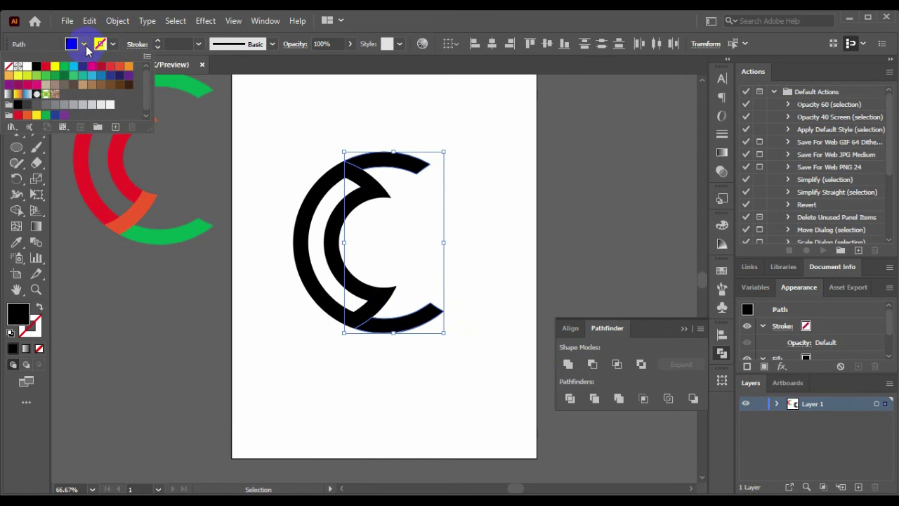
pyautogui.click(110, 79)
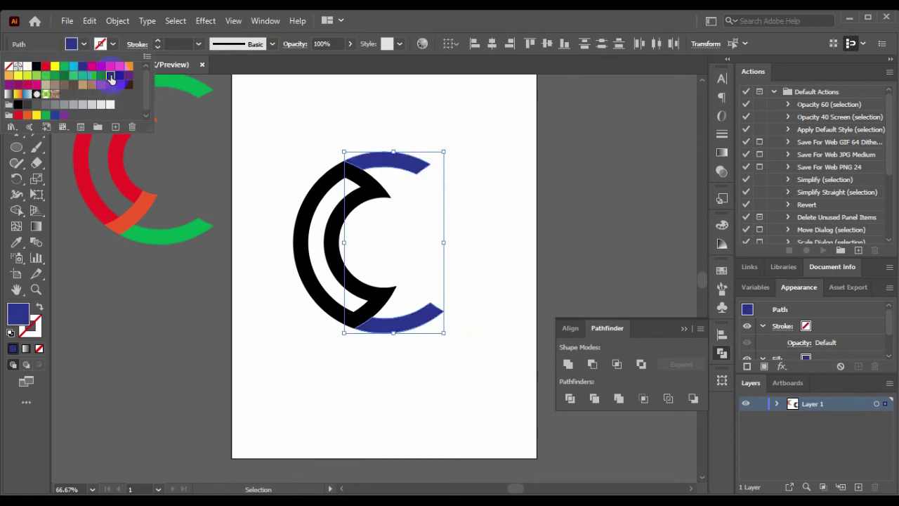
pyautogui.click(357, 130)
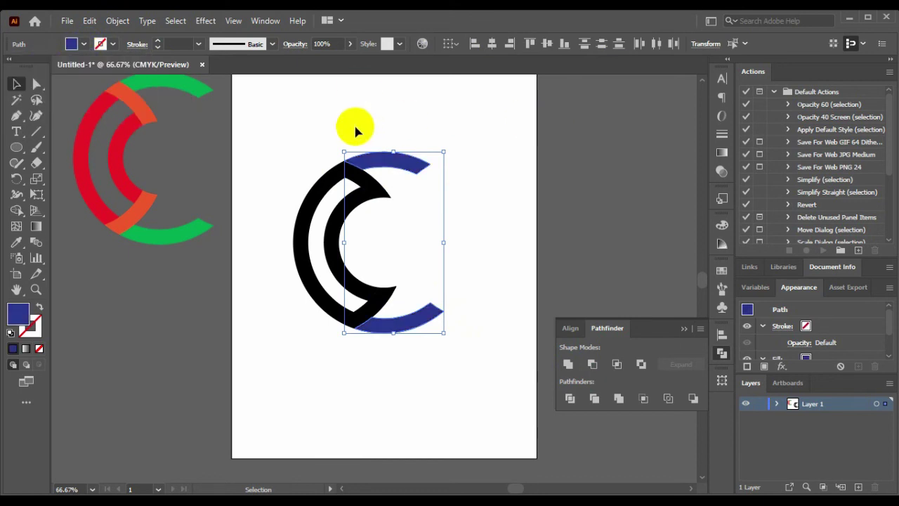
# - Fill the upper and lower overlap pieces with magenta
pyautogui.click(271, 173)
pyautogui.click(376, 297)
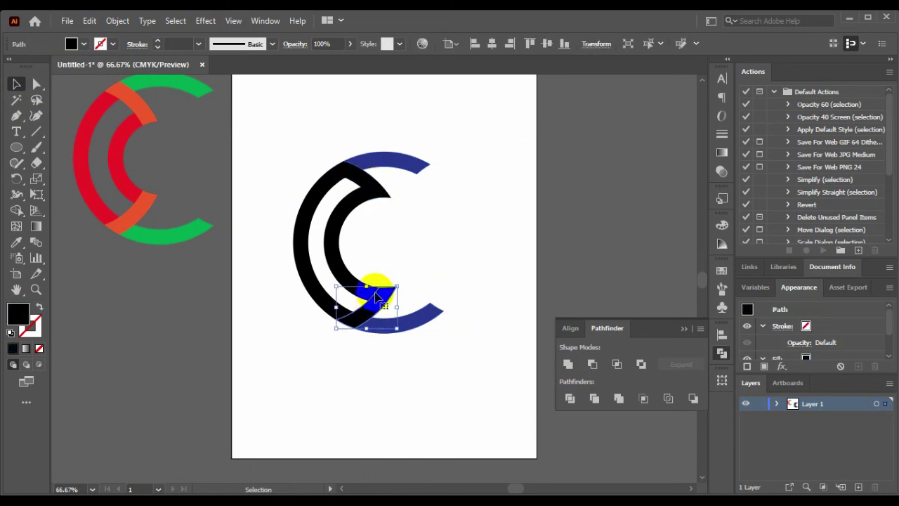
pyautogui.keyDown('shift'); pyautogui.click(374, 176); pyautogui.keyUp('shift')
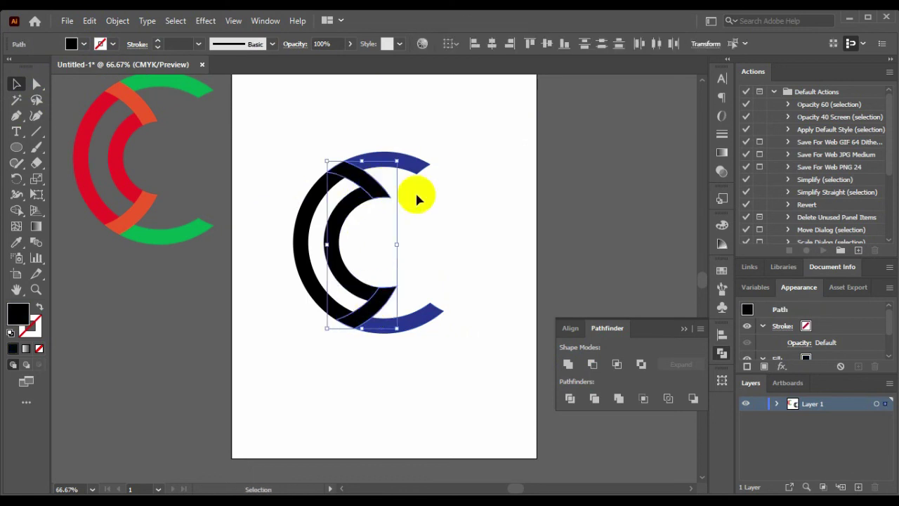
pyautogui.click(82, 43)
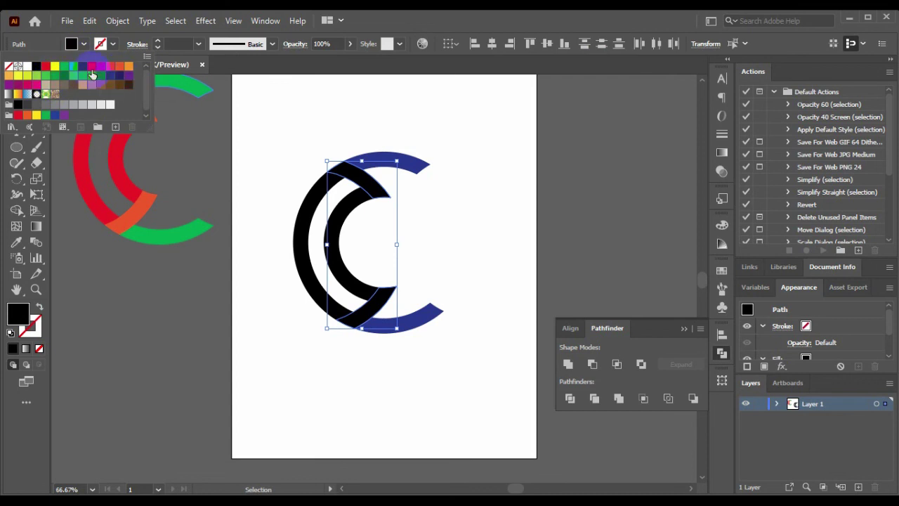
pyautogui.click(92, 71)
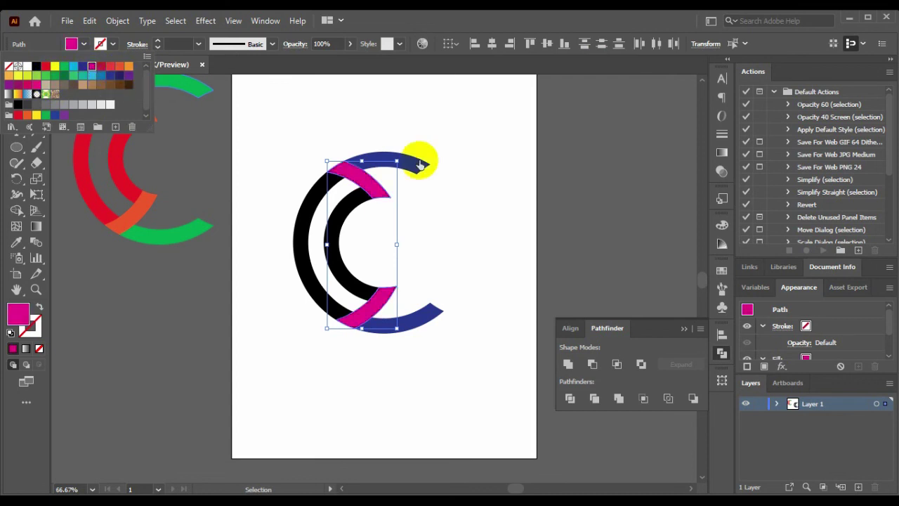
pyautogui.click(392, 260)
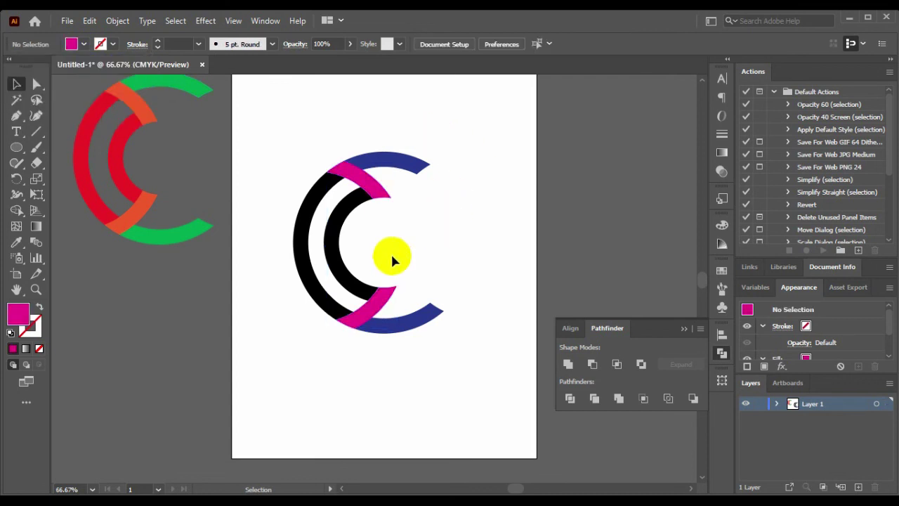
# - Fill the inner C arc with crimson
pyautogui.click(330, 273)
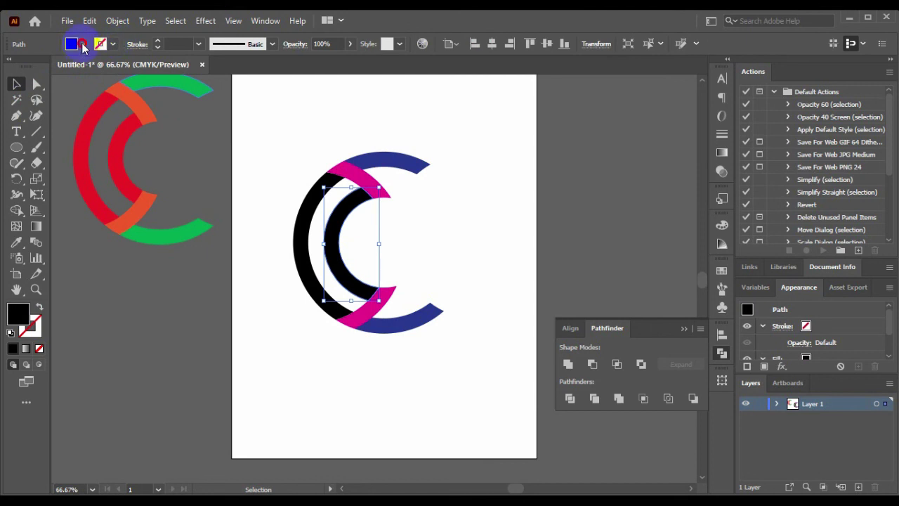
pyautogui.click(82, 44)
pyautogui.click(102, 67)
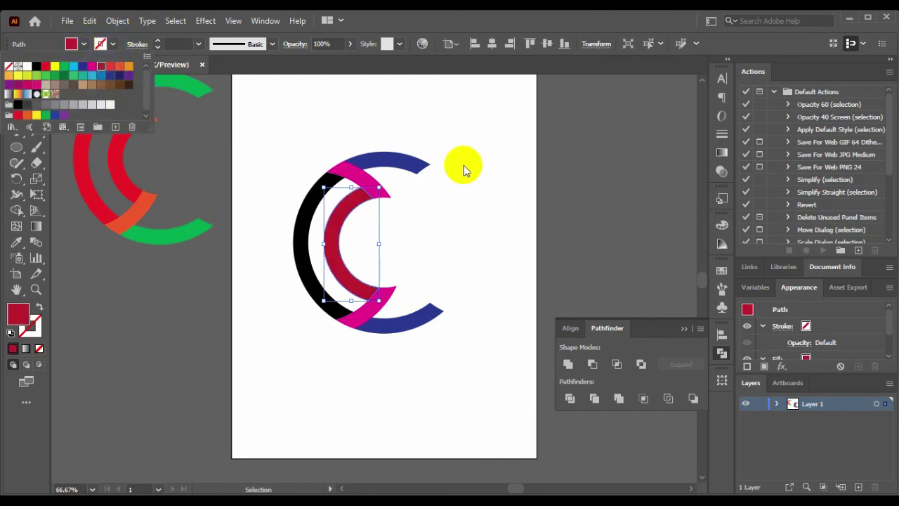
pyautogui.click(411, 255)
pyautogui.click(419, 246)
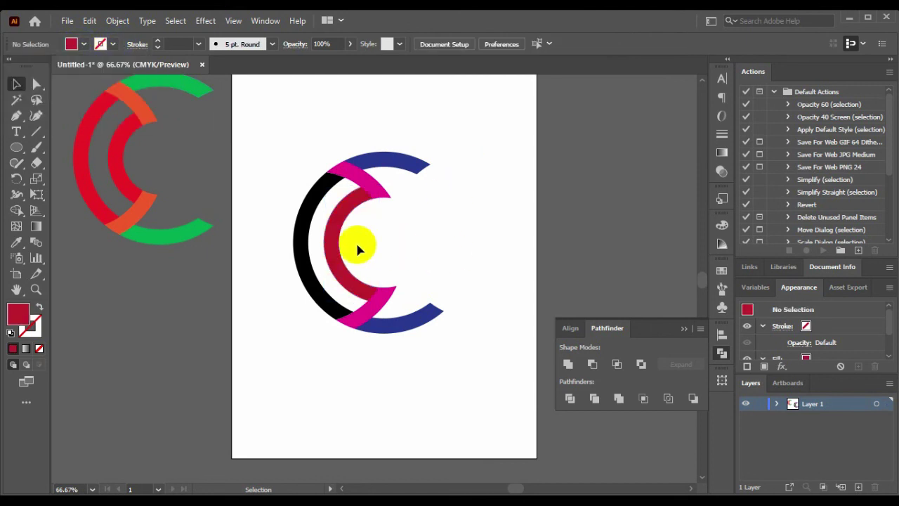
# - Fill the outer C arc with red
pyautogui.click(309, 247)
pyautogui.click(84, 44)
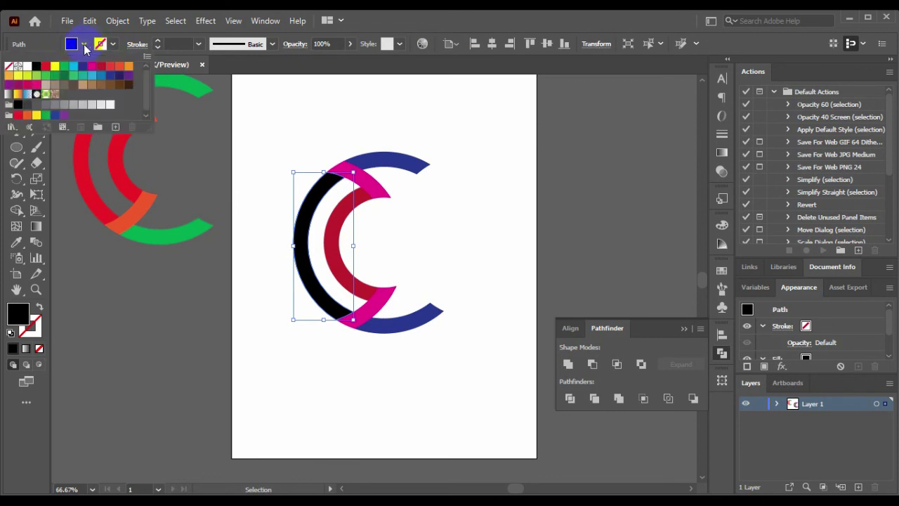
pyautogui.click(45, 66)
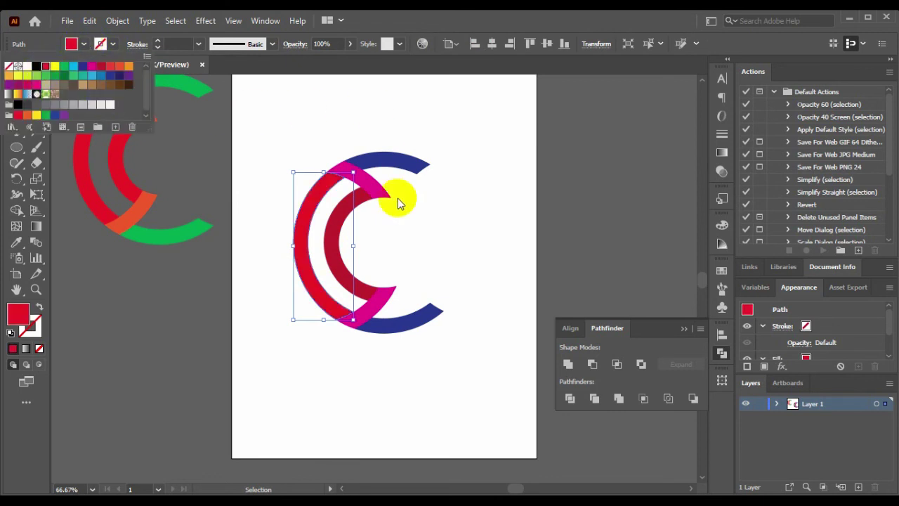
pyautogui.click(492, 284)
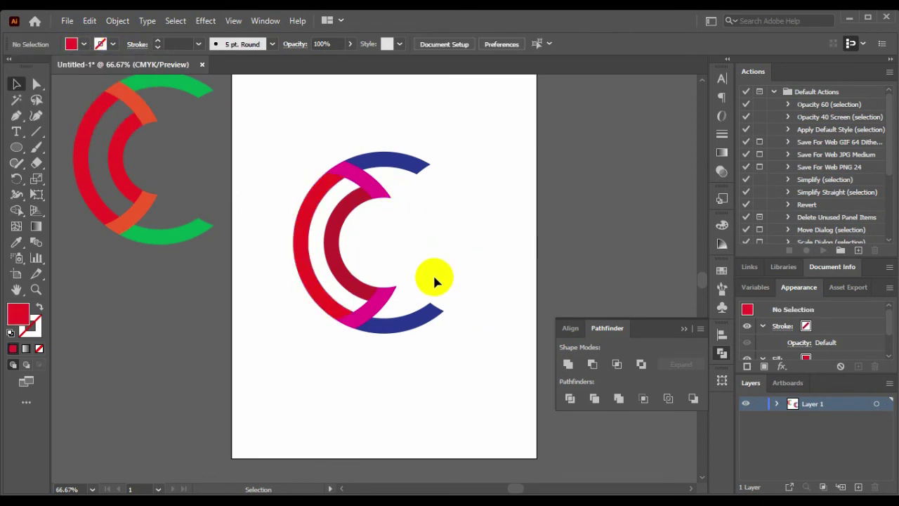
# - Type 'C TYPE LOGO' inside the C and scale the text up to fill the opening
pyautogui.scroll(-4, 404, 299)
pyautogui.scroll(4, 397, 299)
pyautogui.click(17, 132)
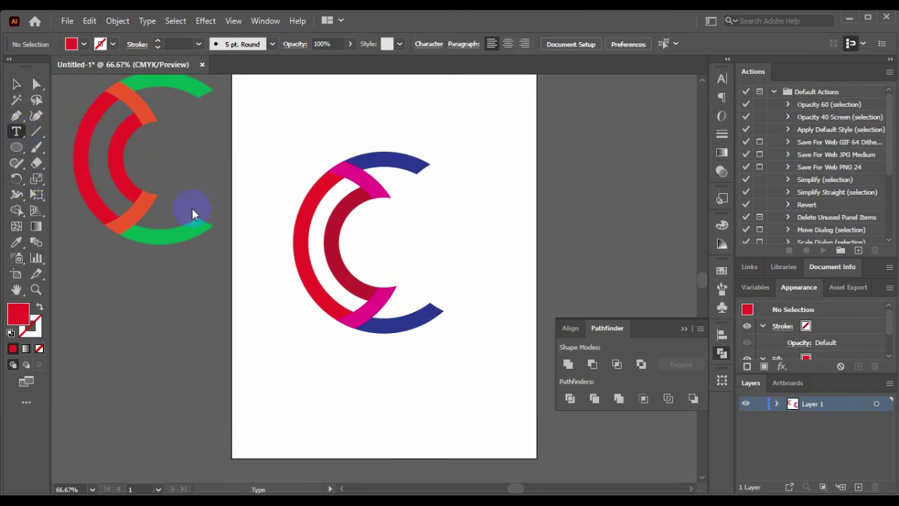
pyautogui.click(360, 233)
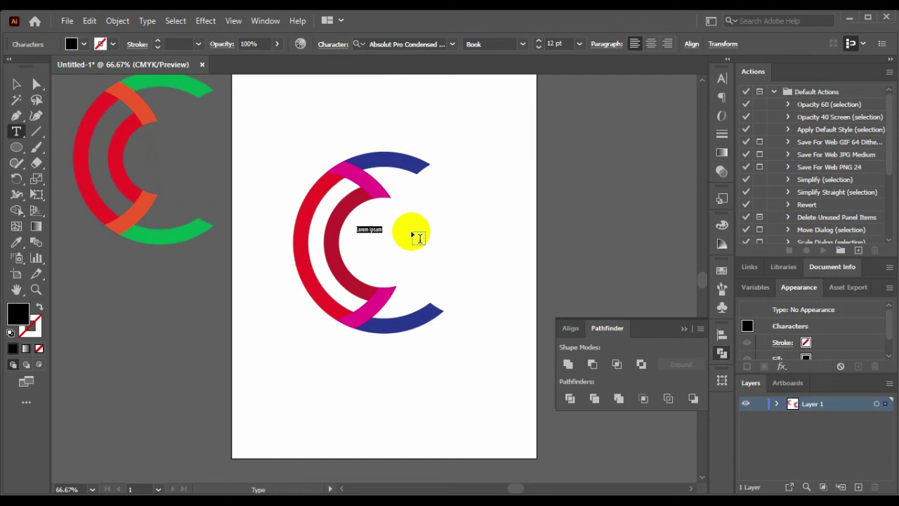
pyautogui.write('q')
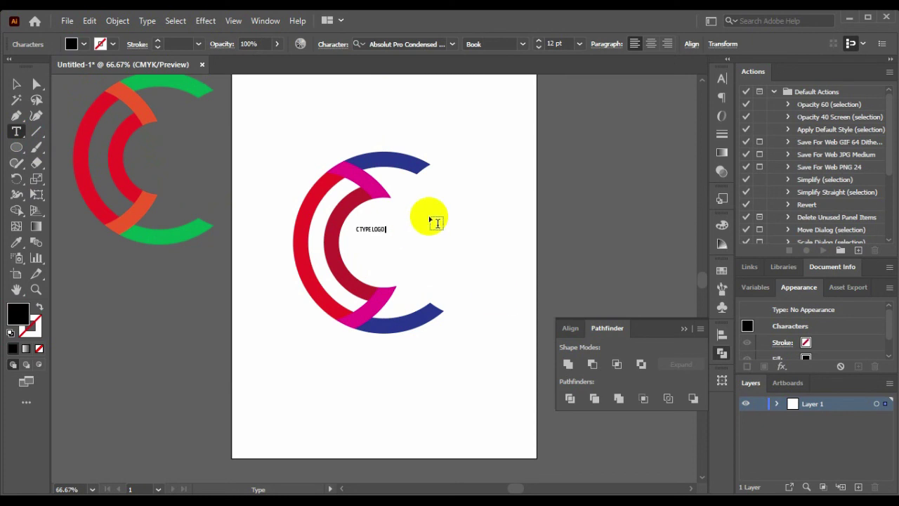
pyautogui.click(16, 84)
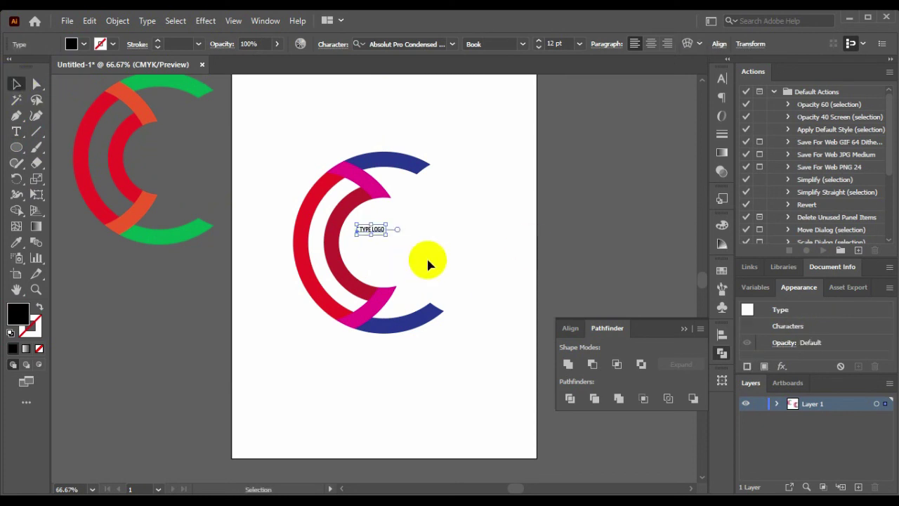
pyautogui.moveTo(386, 234)
pyautogui.mouseDown()
pyautogui.moveTo(443, 286)
pyautogui.moveTo(409, 246)
pyautogui.moveTo(412, 253)
pyautogui.mouseUp()
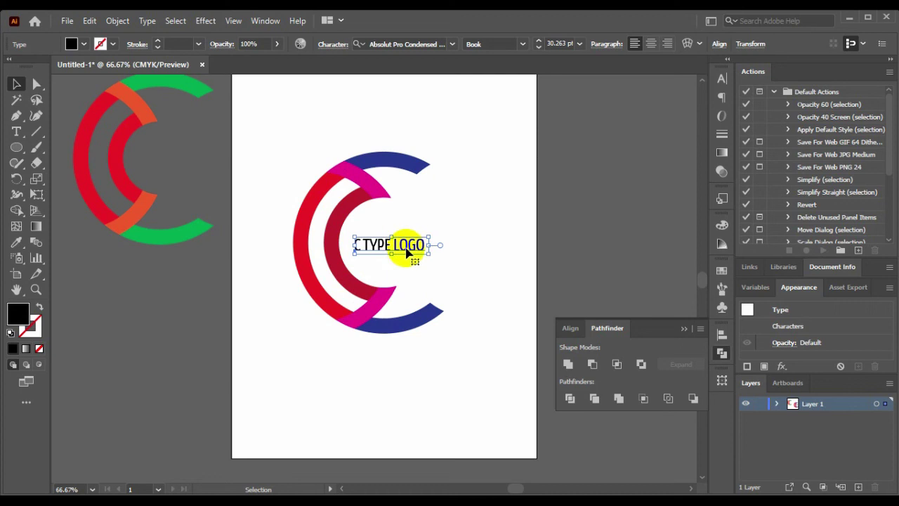
pyautogui.click(442, 270)
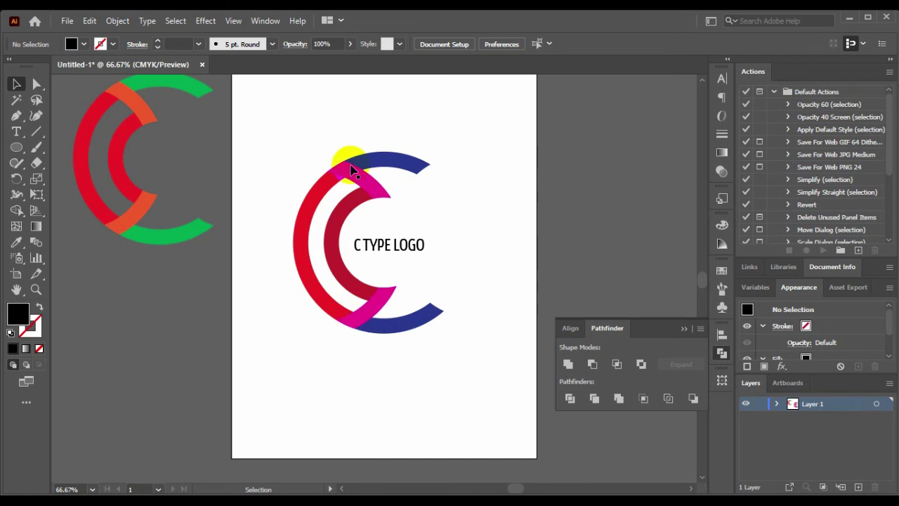
# - Group the coloured arcs with the text and align the group to the artboard's horizontal centre
pyautogui.moveTo(274, 129)
pyautogui.mouseDown()
pyautogui.moveTo(409, 405)
pyautogui.moveTo(400, 361)
pyautogui.mouseUp()
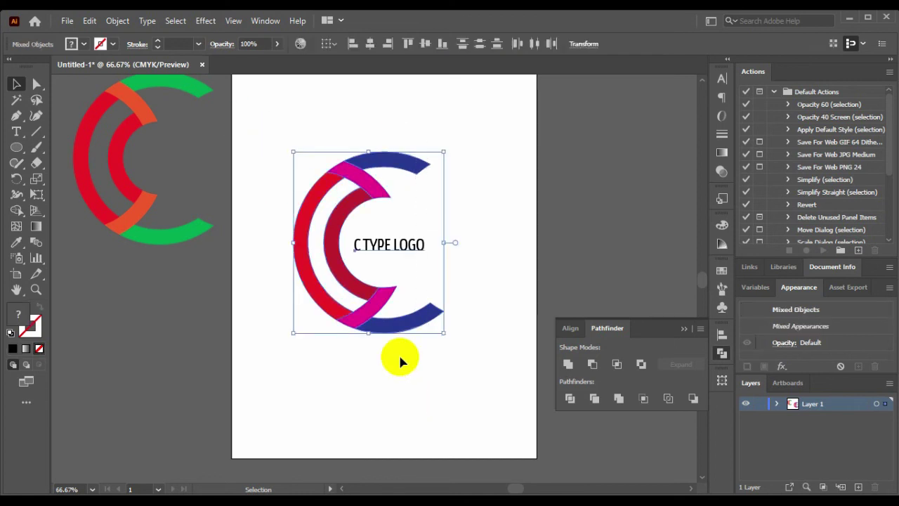
pyautogui.click(117, 21)
pyautogui.click(211, 83)
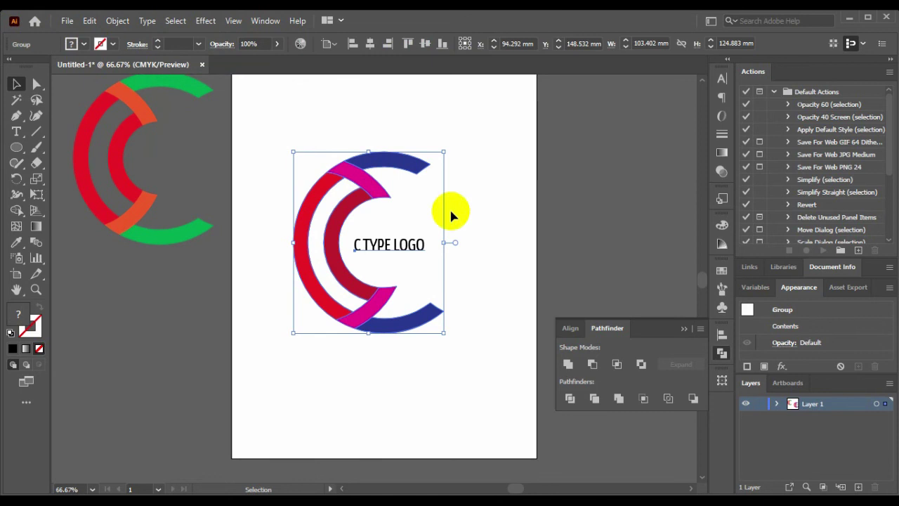
pyautogui.click(370, 44)
pyautogui.click(500, 191)
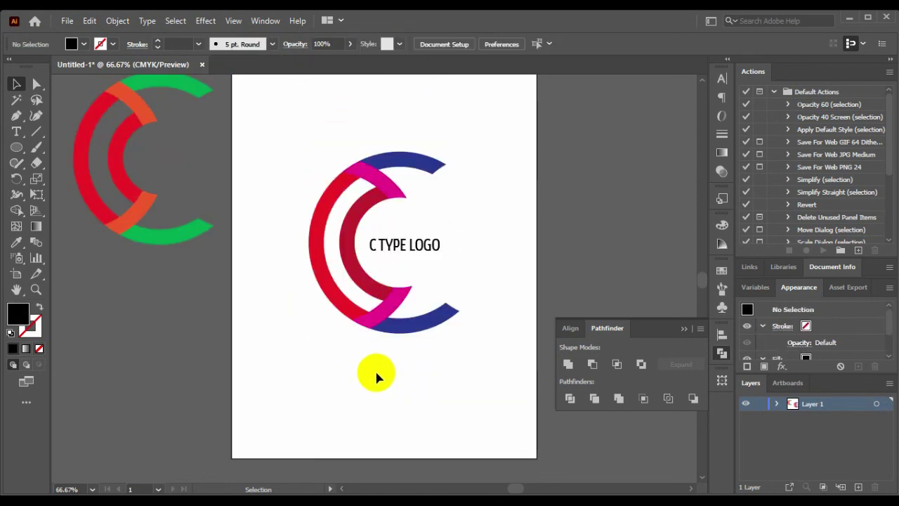
# - Save for Web (Legacy) as PNG-24, naming the file 'C TYPE LOGO 04' on the Desktop
pyautogui.click(67, 22)
pyautogui.moveTo(141, 268)
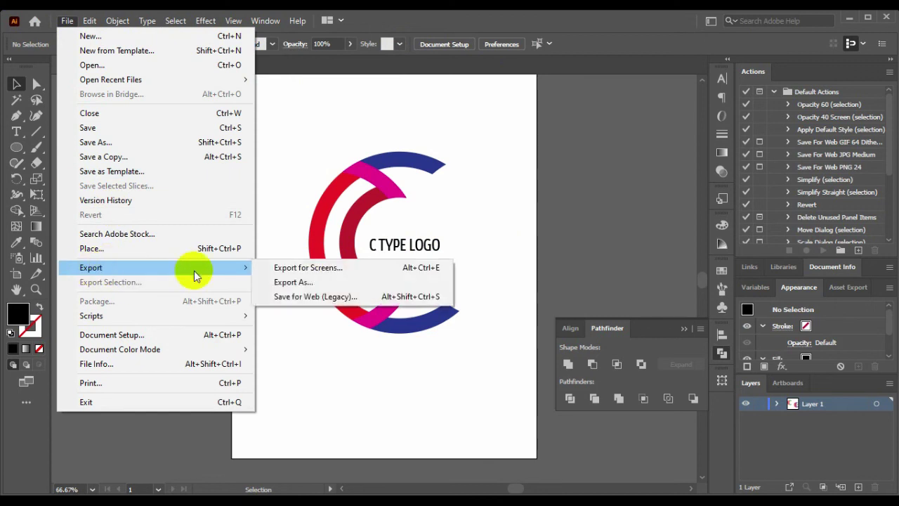
pyautogui.click(323, 297)
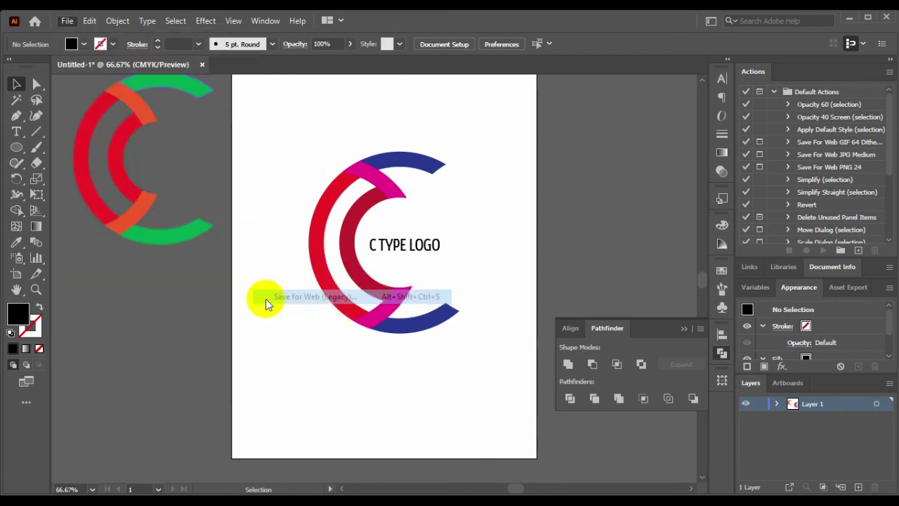
pyautogui.moveTo(461, 315)
pyautogui.mouseDown()
pyautogui.moveTo(455, 188)
pyautogui.moveTo(454, 208)
pyautogui.mouseUp()
pyautogui.click(759, 71)
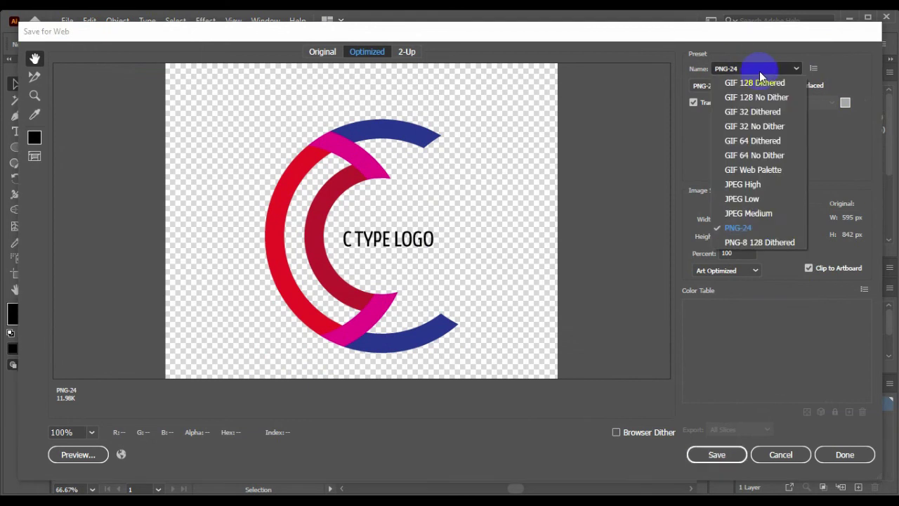
pyautogui.click(748, 227)
pyautogui.click(714, 453)
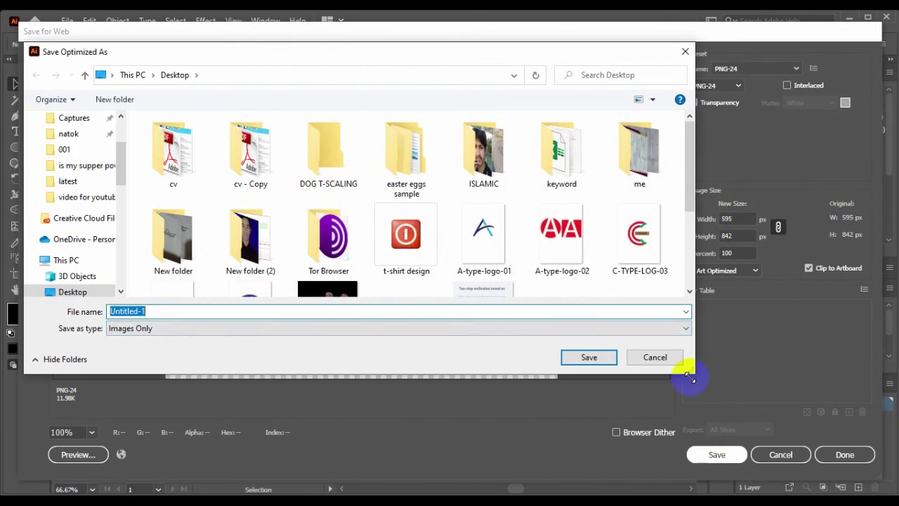
pyautogui.write('C TY')
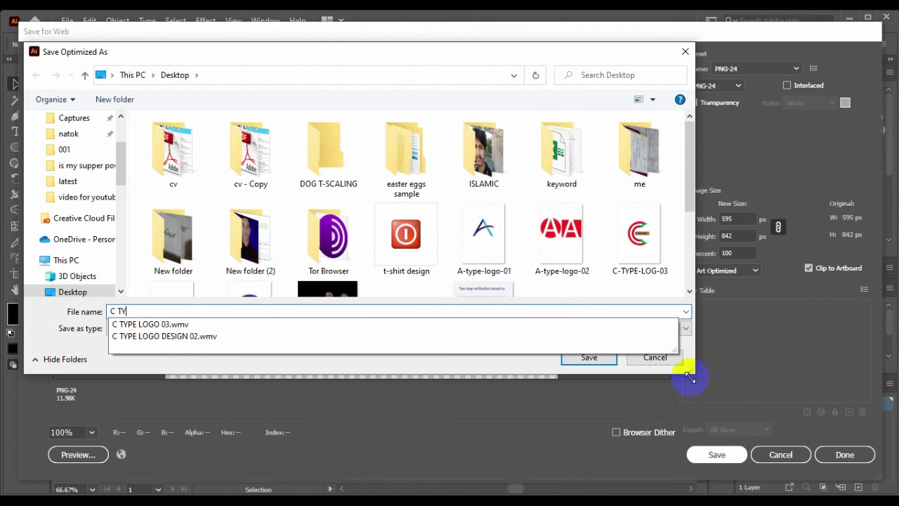
pyautogui.write('PE LOGO ')
pyautogui.write('04')
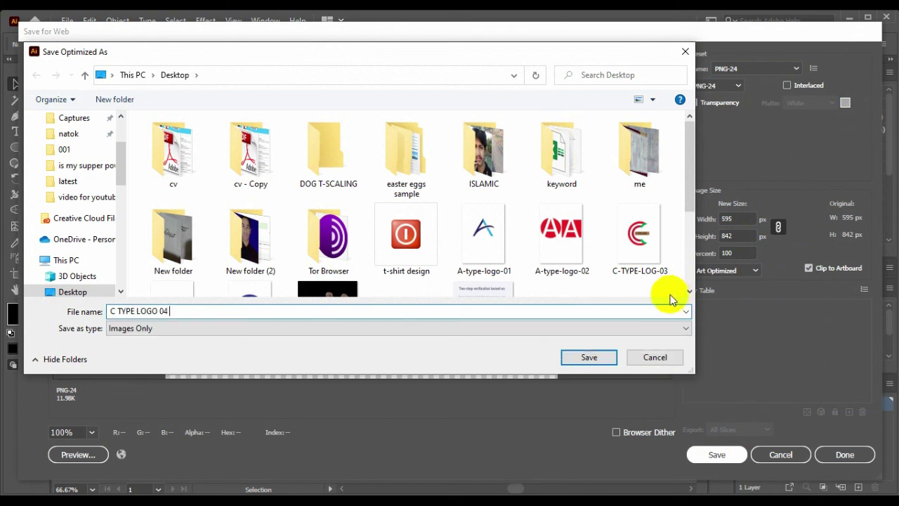
pyautogui.click(73, 294)
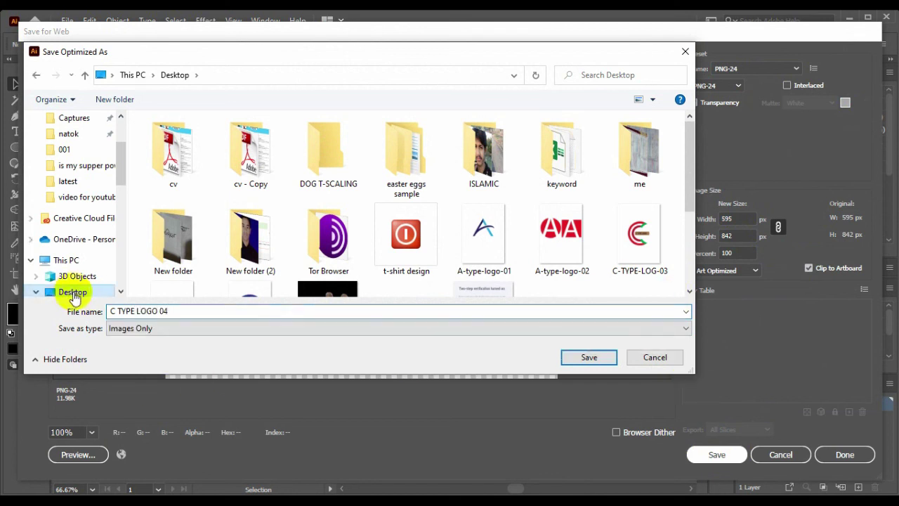
pyautogui.click(583, 357)
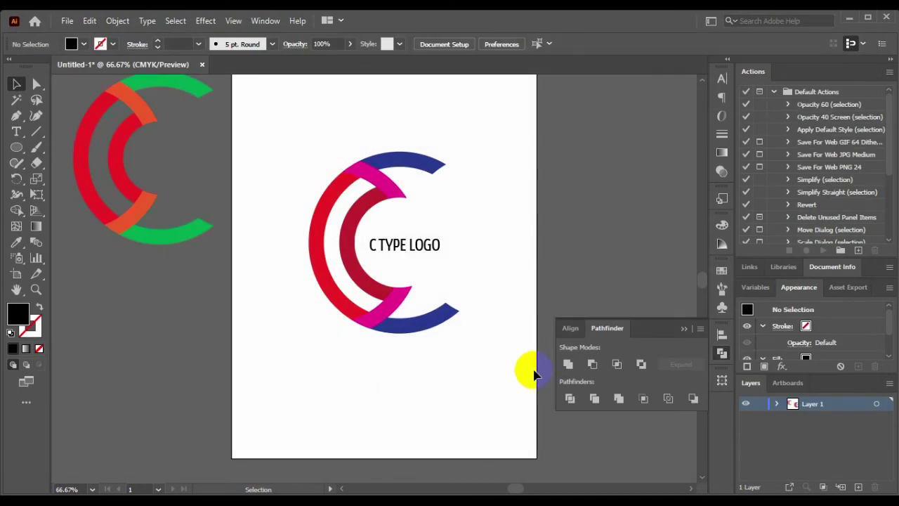